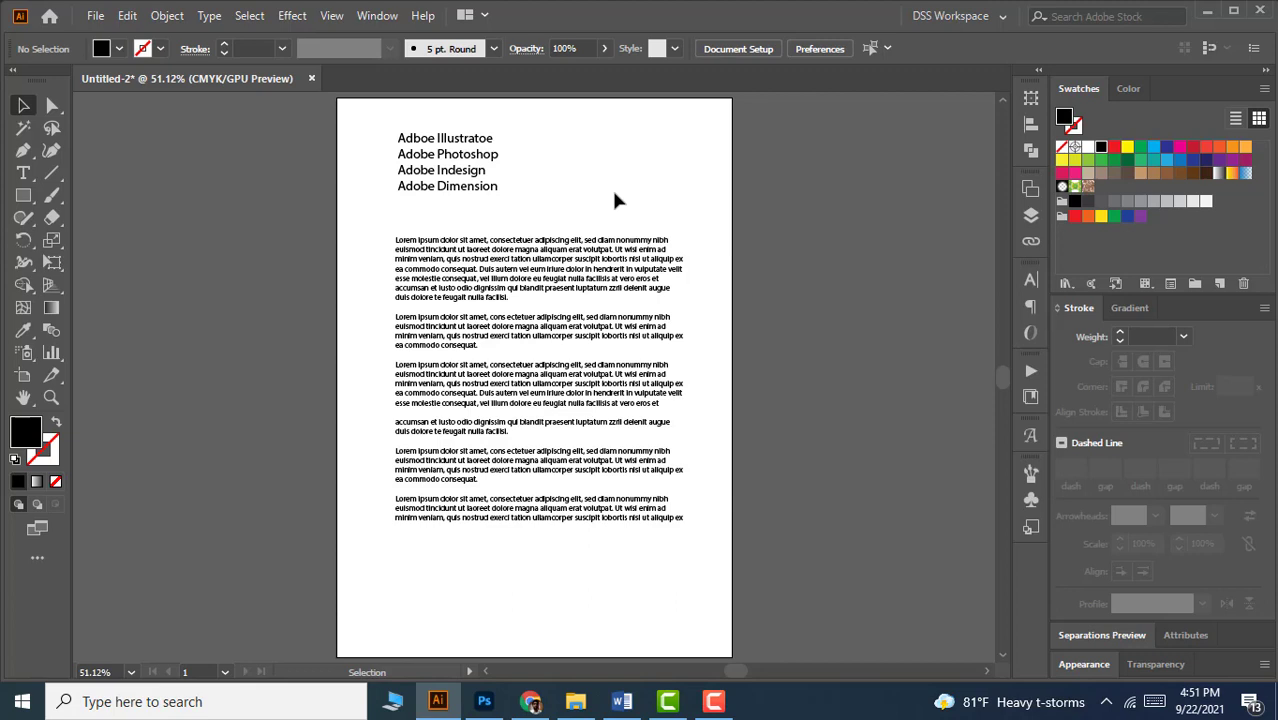
Step: Zoom to 100% and pan so the four-line Adobe app heading fills the top of the view
{"action": "left_click", "coordinate": [425, 184]}
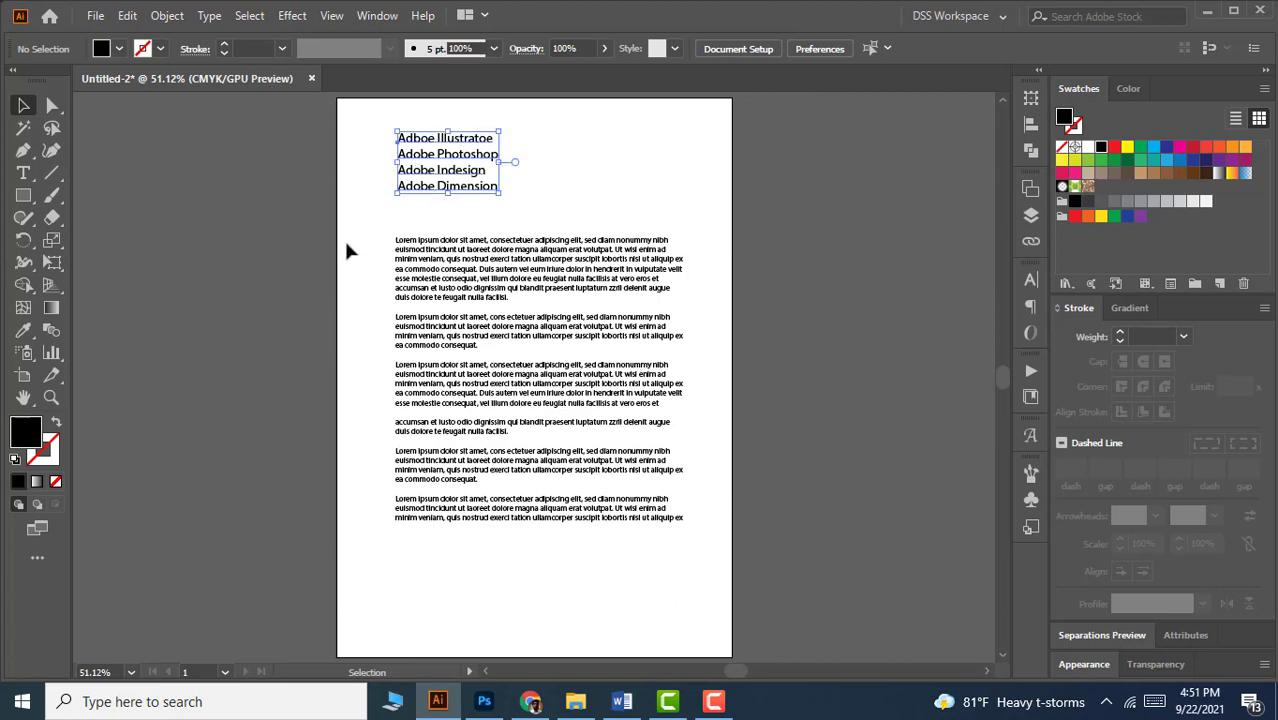
{"action": "key", "text": "ctrl+z"}
{"action": "key", "text": "ctrl+shift+z"}
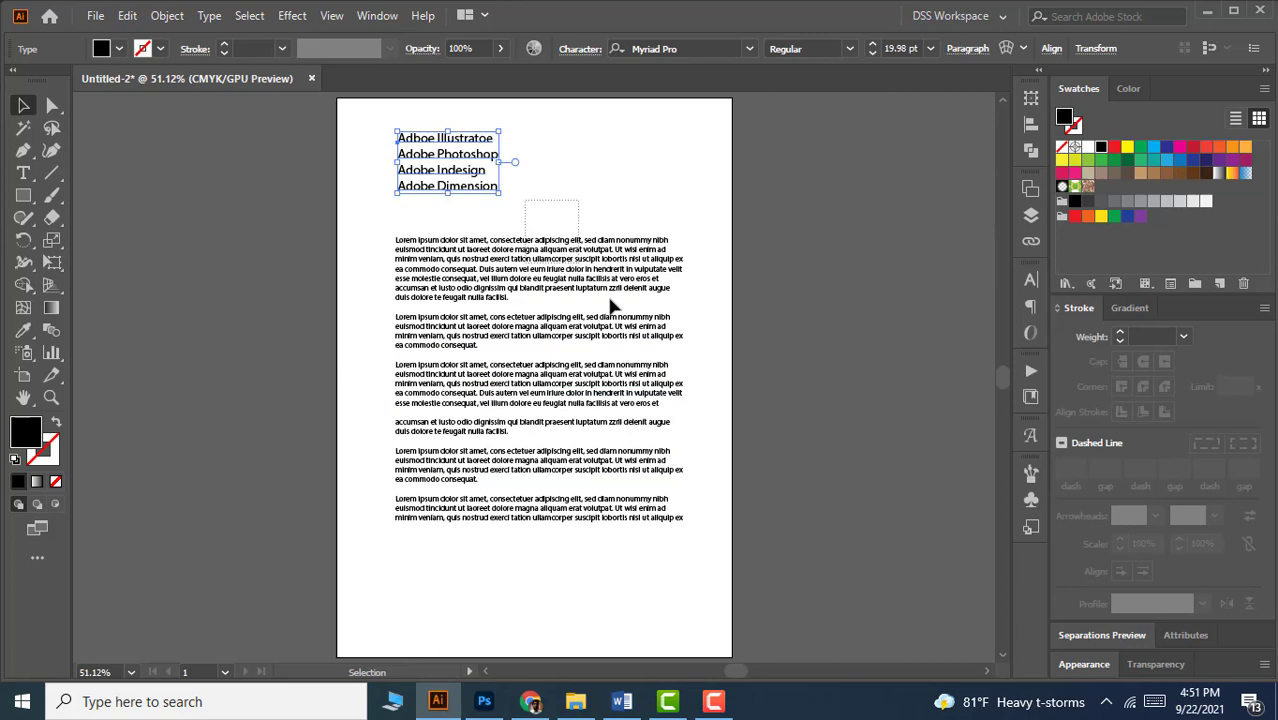
{"action": "left_click", "coordinate": [600, 300]}
{"action": "left_click", "coordinate": [659, 222]}
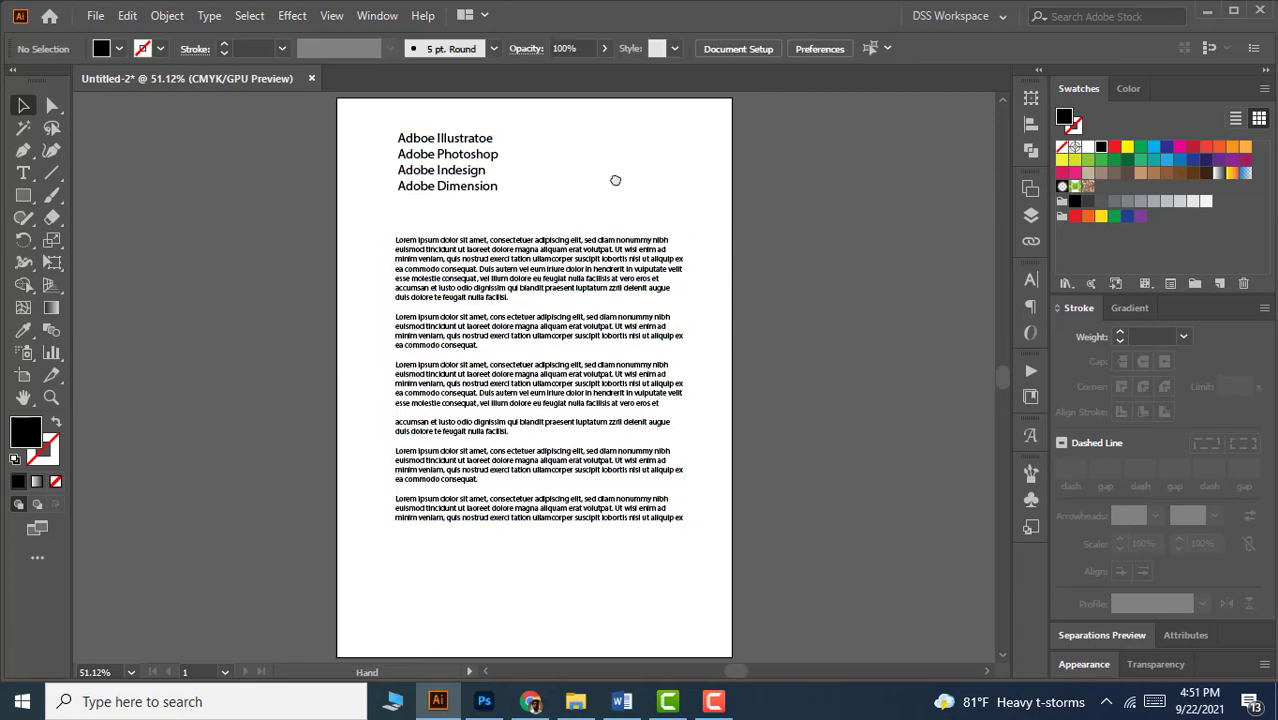
{"action": "left_click_drag", "start_coordinate": [641, 180], "coordinate": [655, 208]}
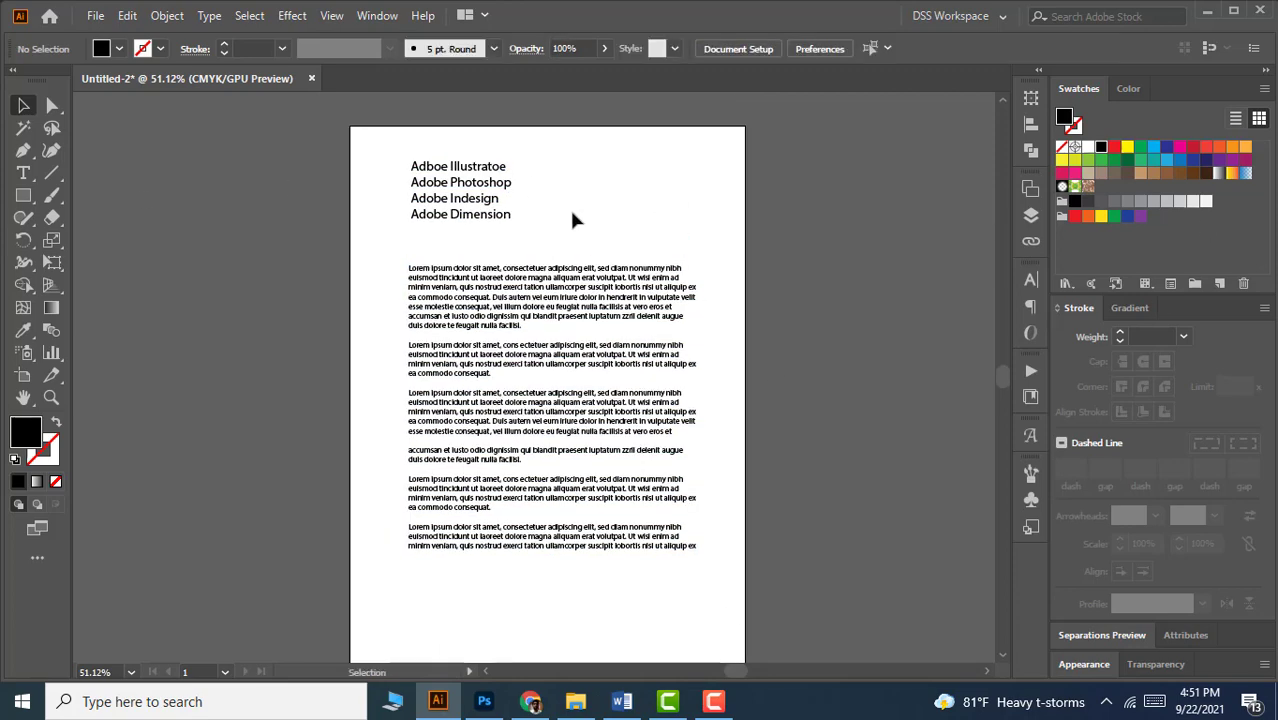
{"action": "scroll", "coordinate": [431, 169], "scroll_direction": "up", "scroll_amount": 1}
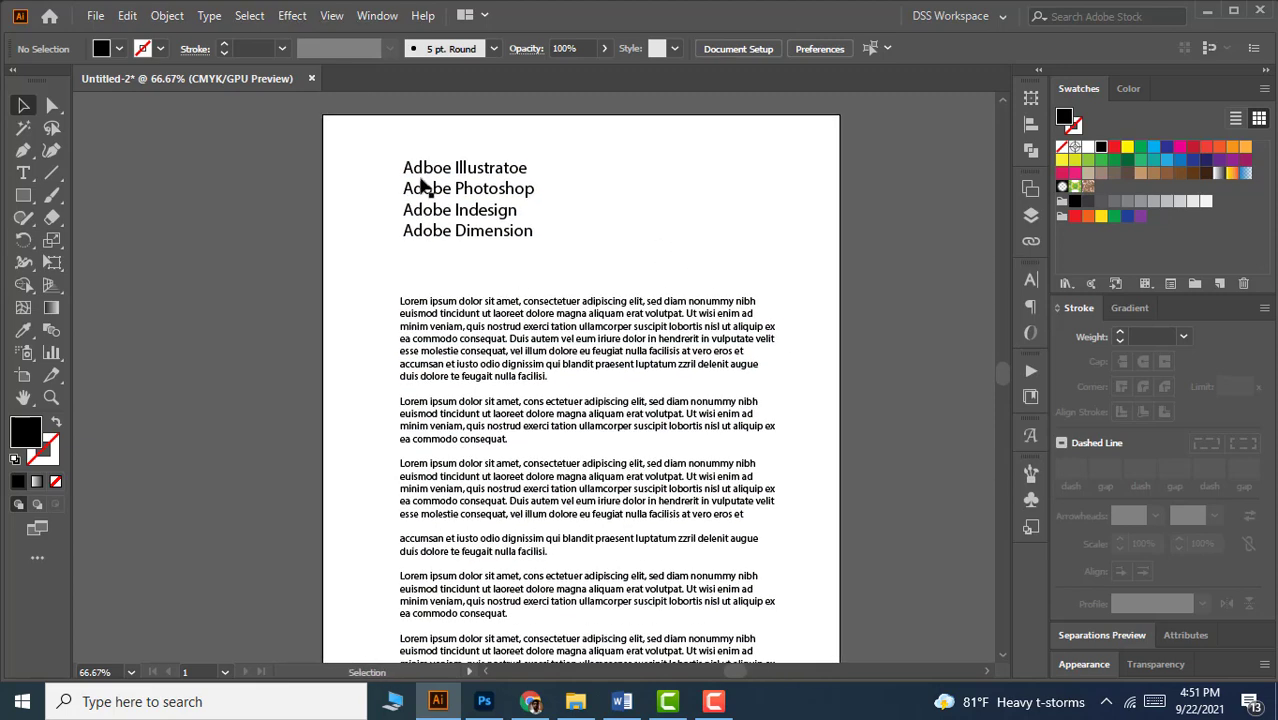
{"action": "scroll", "coordinate": [422, 186], "scroll_direction": "up", "scroll_amount": 1}
Step: Marquee-select the Adobe app heading and Alt-drag a copy about 10 mm left
{"action": "left_click_drag", "start_coordinate": [656, 257], "coordinate": [620, 251]}
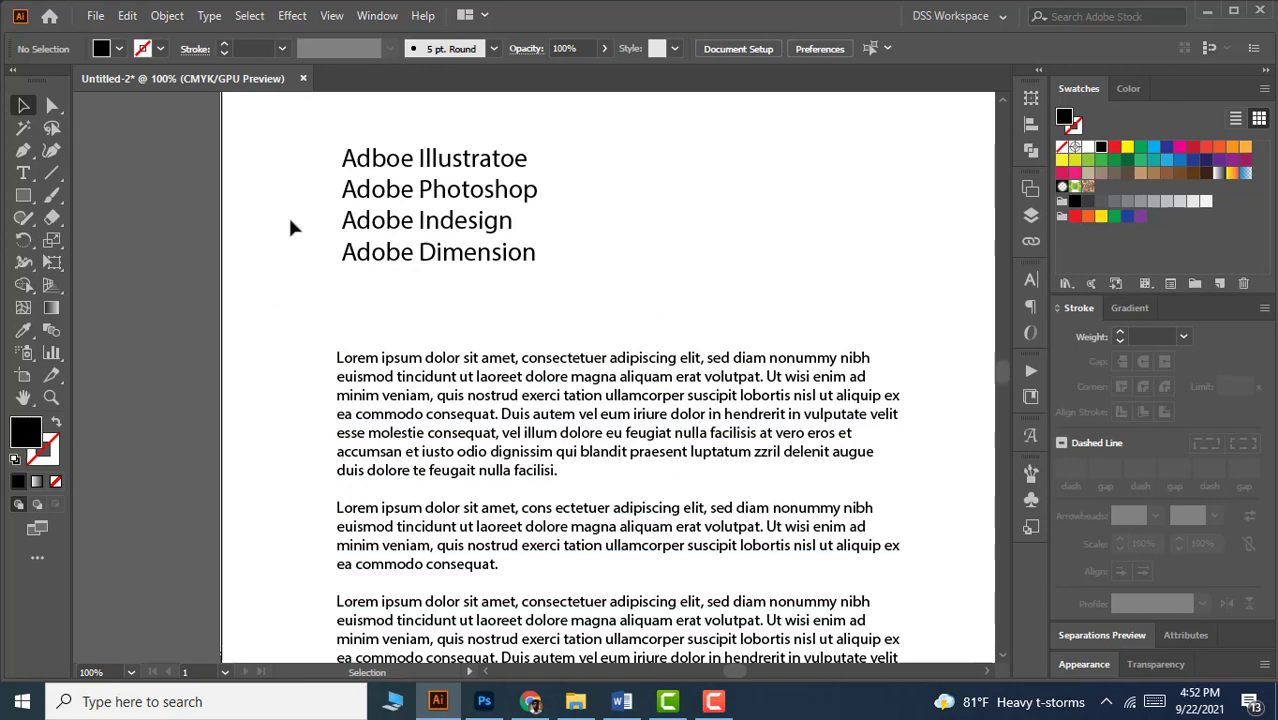
{"action": "left_click_drag", "start_coordinate": [287, 195], "coordinate": [373, 270]}
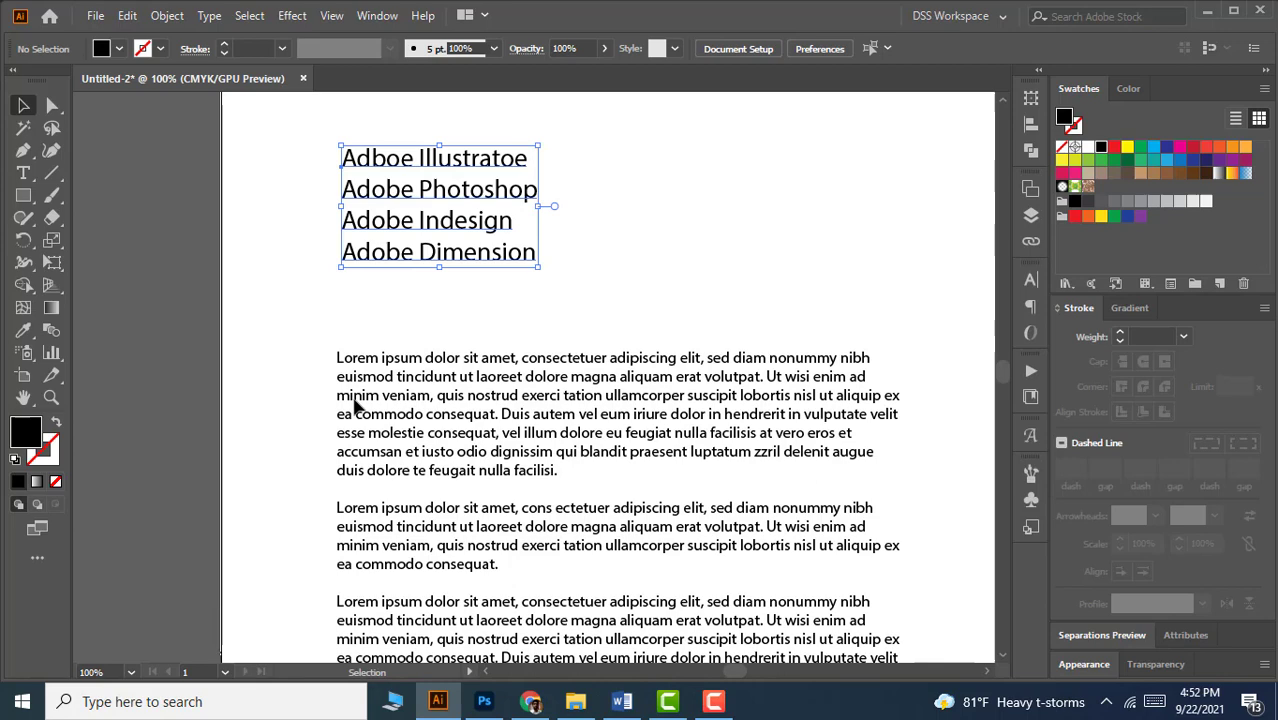
{"action": "left_click_drag", "start_coordinate": [320, 402], "coordinate": [615, 307]}
{"action": "left_click_drag", "start_coordinate": [451, 232], "coordinate": [422, 232]}
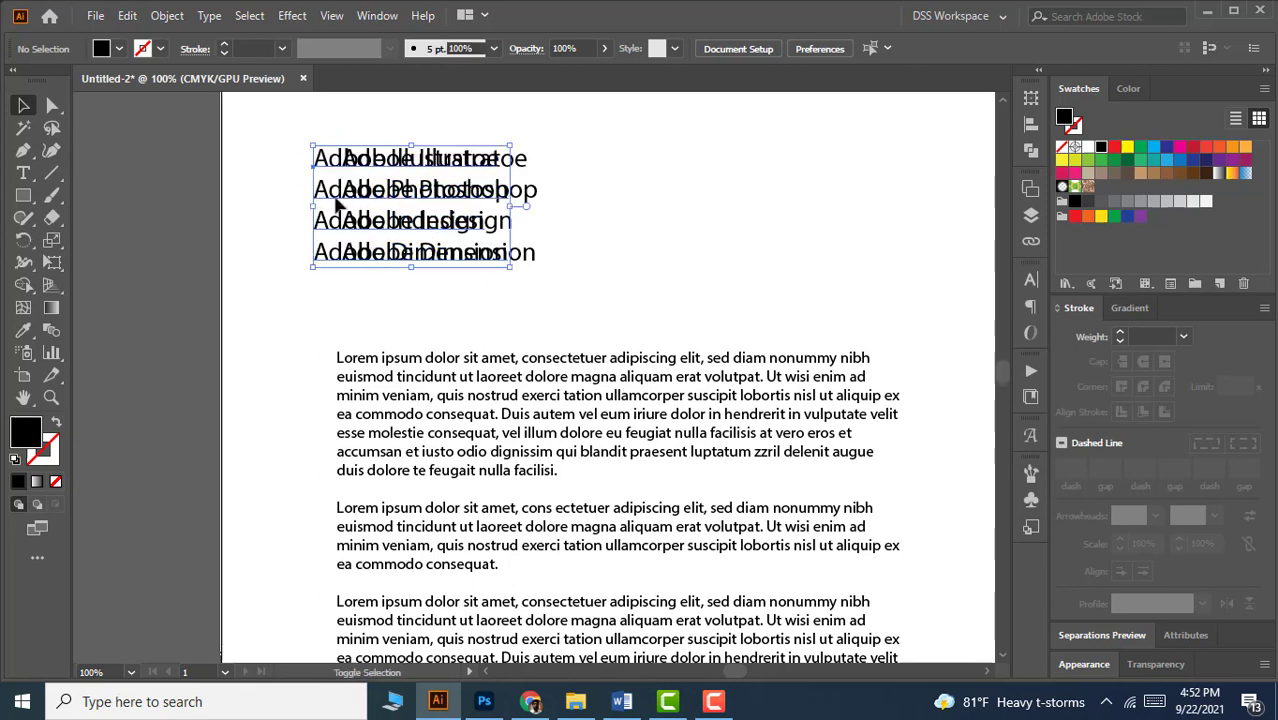
Step: Replace all text in the copied heading with a Bullet special character from Symbols
{"action": "left_click", "coordinate": [23, 173]}
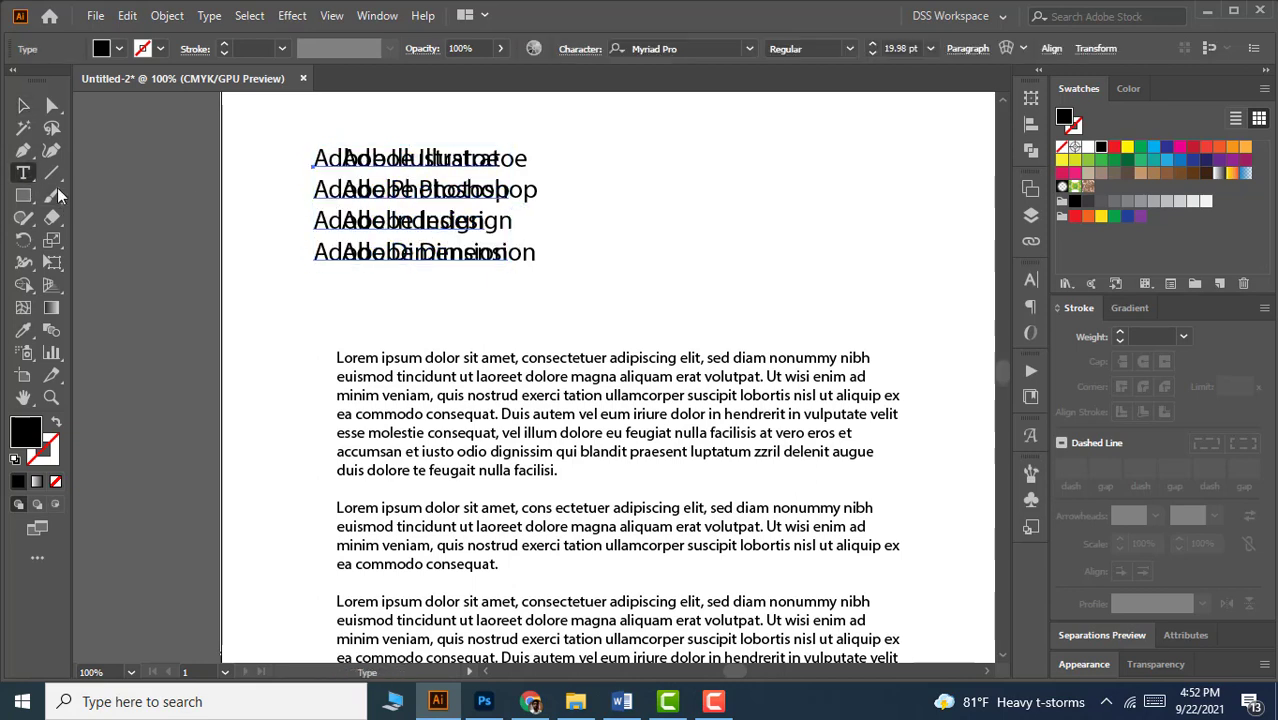
{"action": "double_click", "coordinate": [320, 188]}
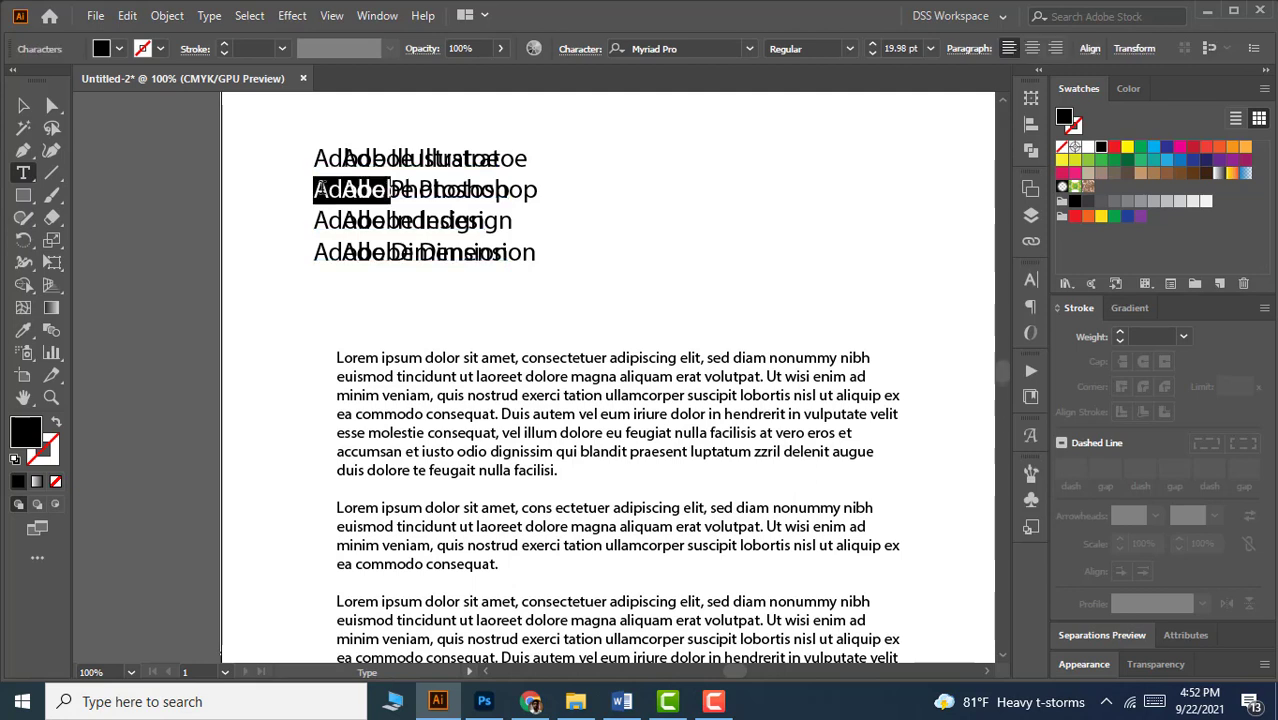
{"action": "key", "text": "ctrl+a"}
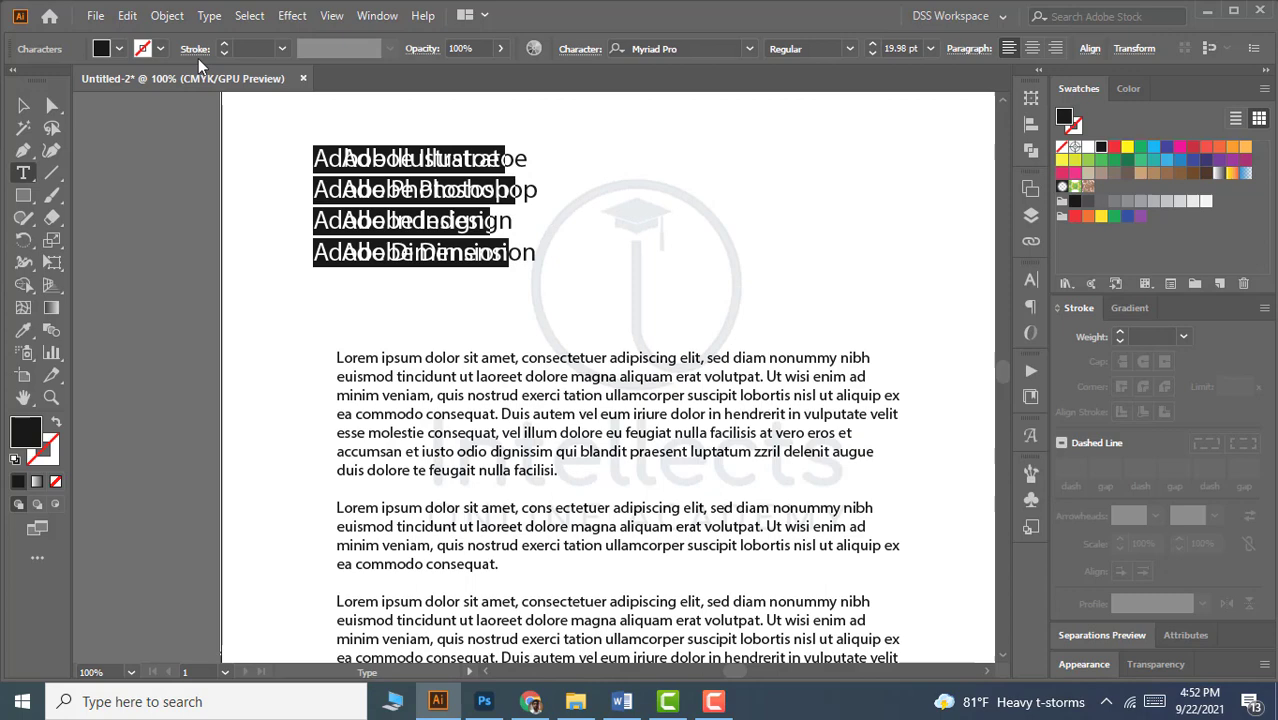
{"action": "left_click", "coordinate": [207, 16]}
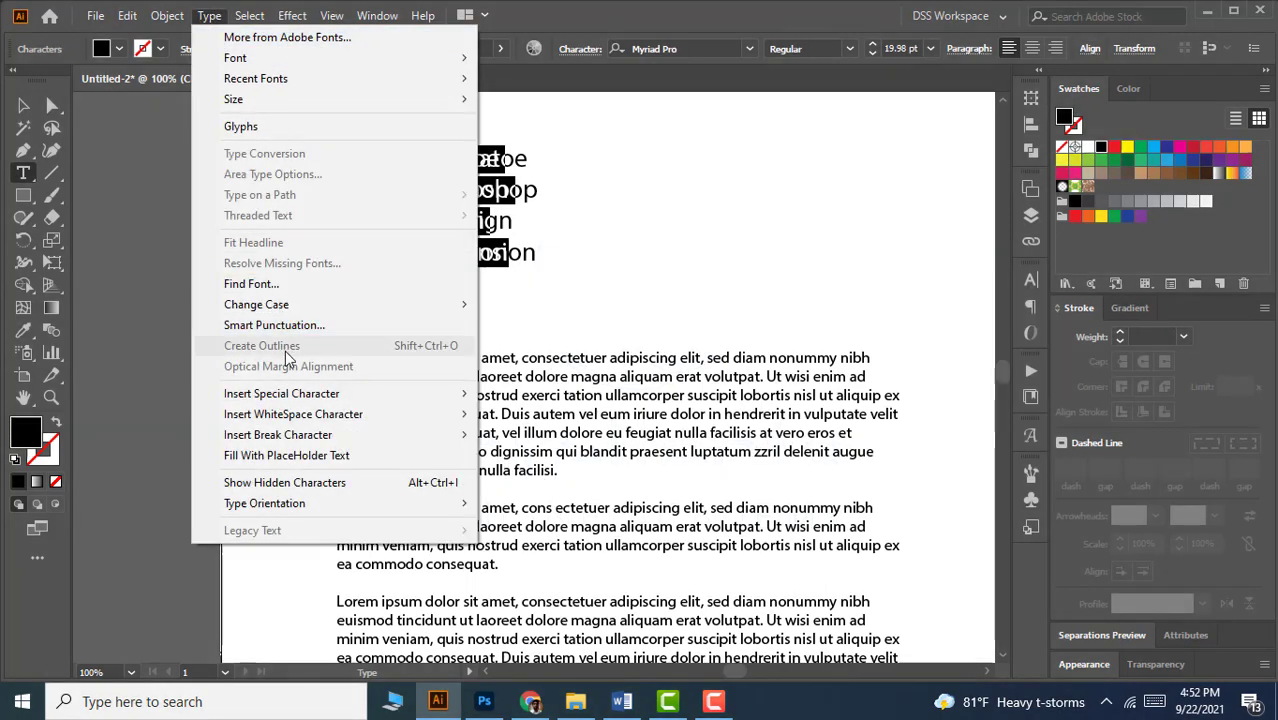
{"action": "mouse_move", "coordinate": [287, 396]}
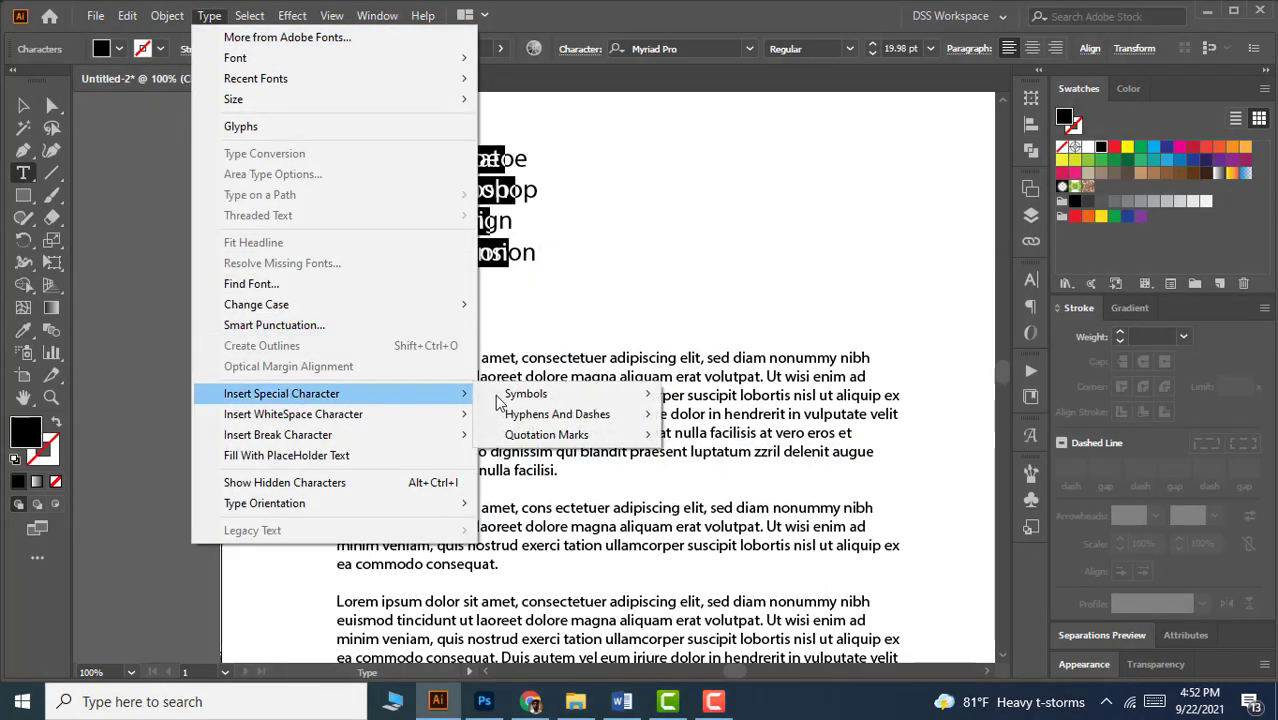
{"action": "mouse_move", "coordinate": [550, 396]}
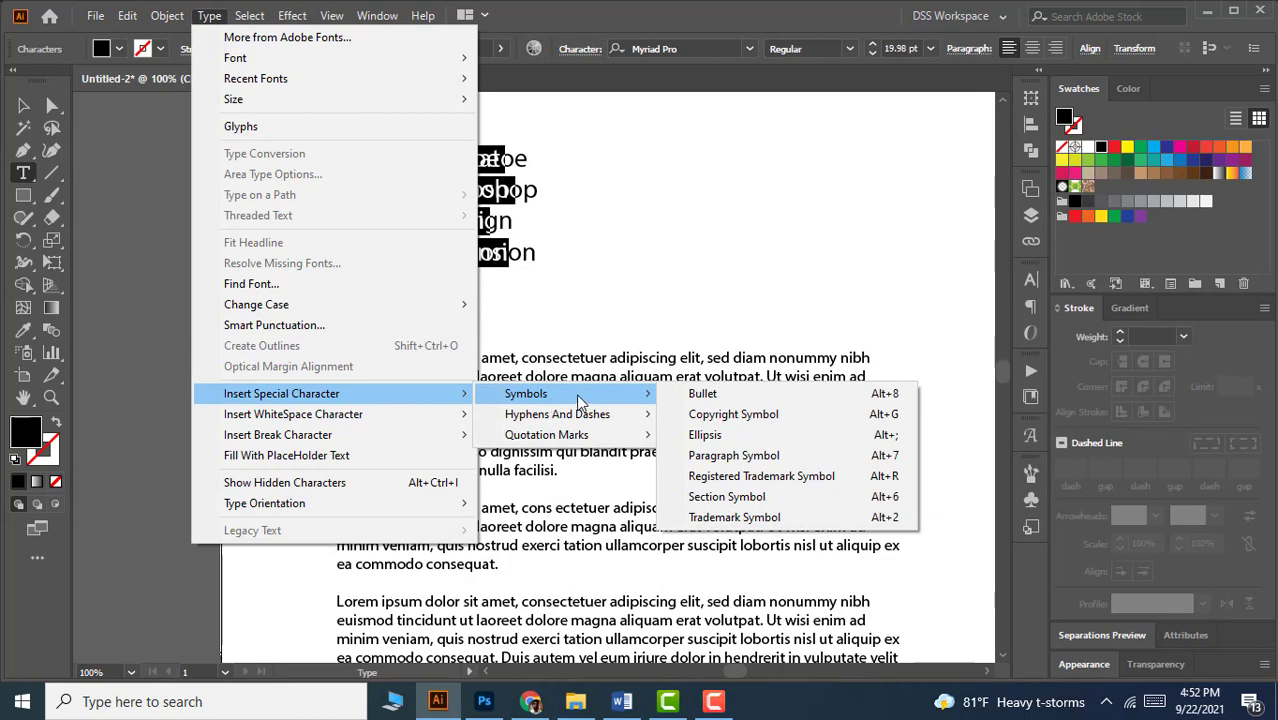
{"action": "left_click", "coordinate": [717, 396]}
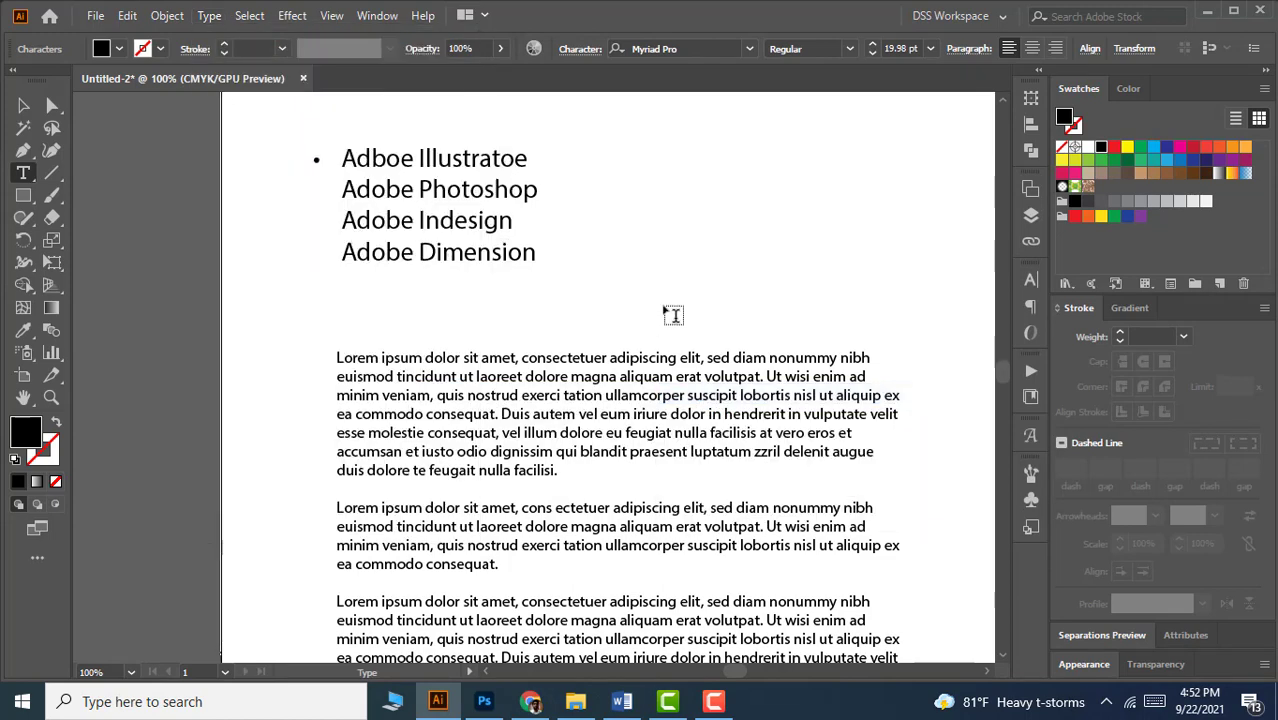
Step: Paste the bullet onto the following lines beside the Adobe program names
{"action": "double_click", "coordinate": [315, 160]}
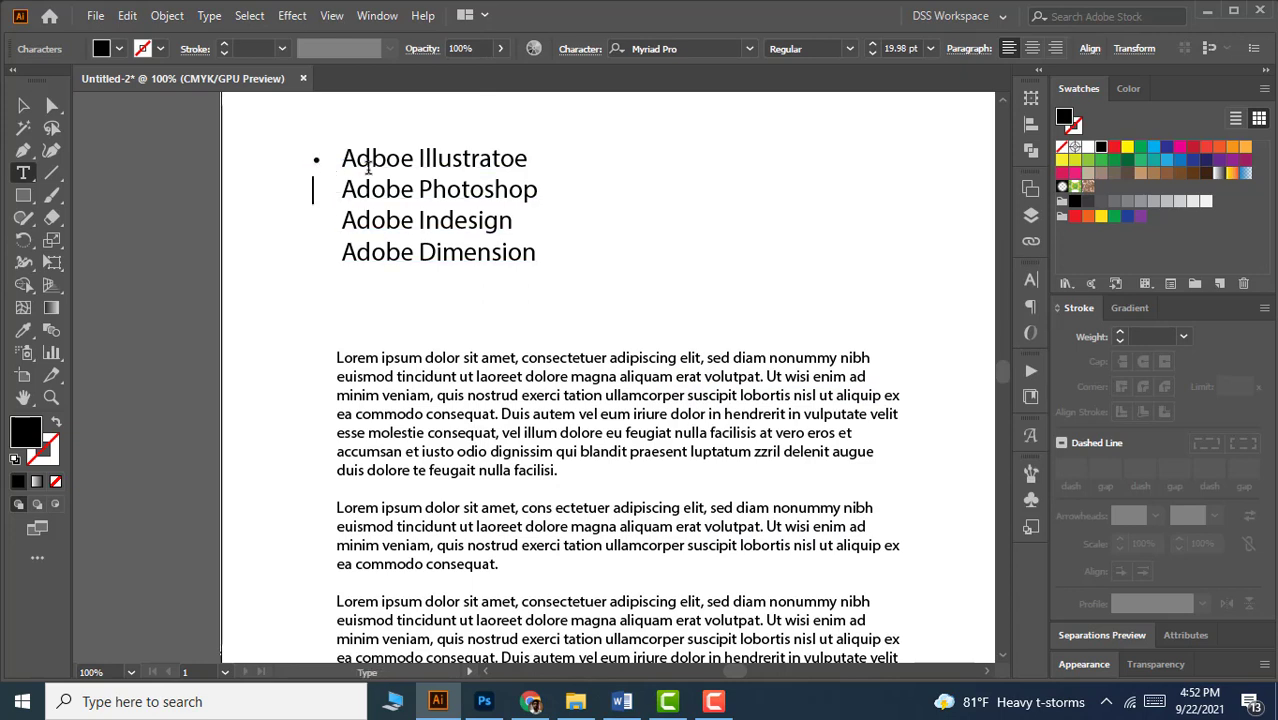
{"action": "type", "text": "•"}
{"action": "key", "text": "Down"}
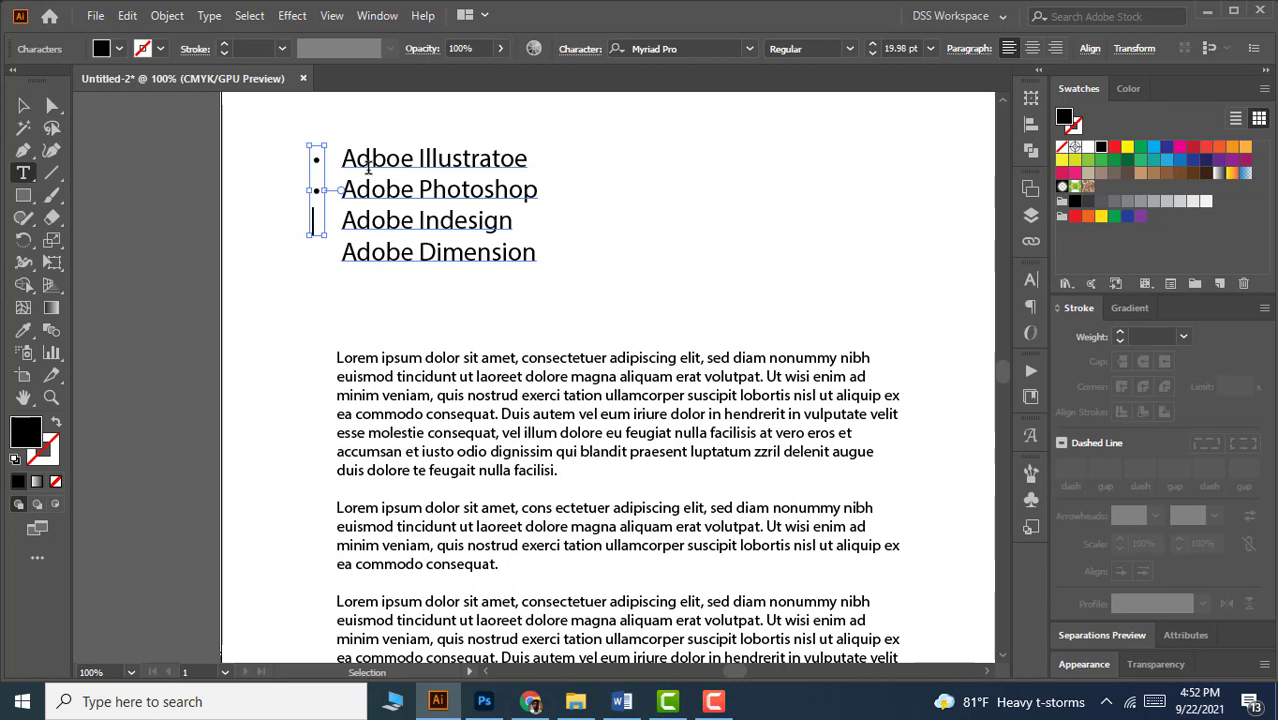
{"action": "type", "text": "•"}
{"action": "type", "text": "•"}
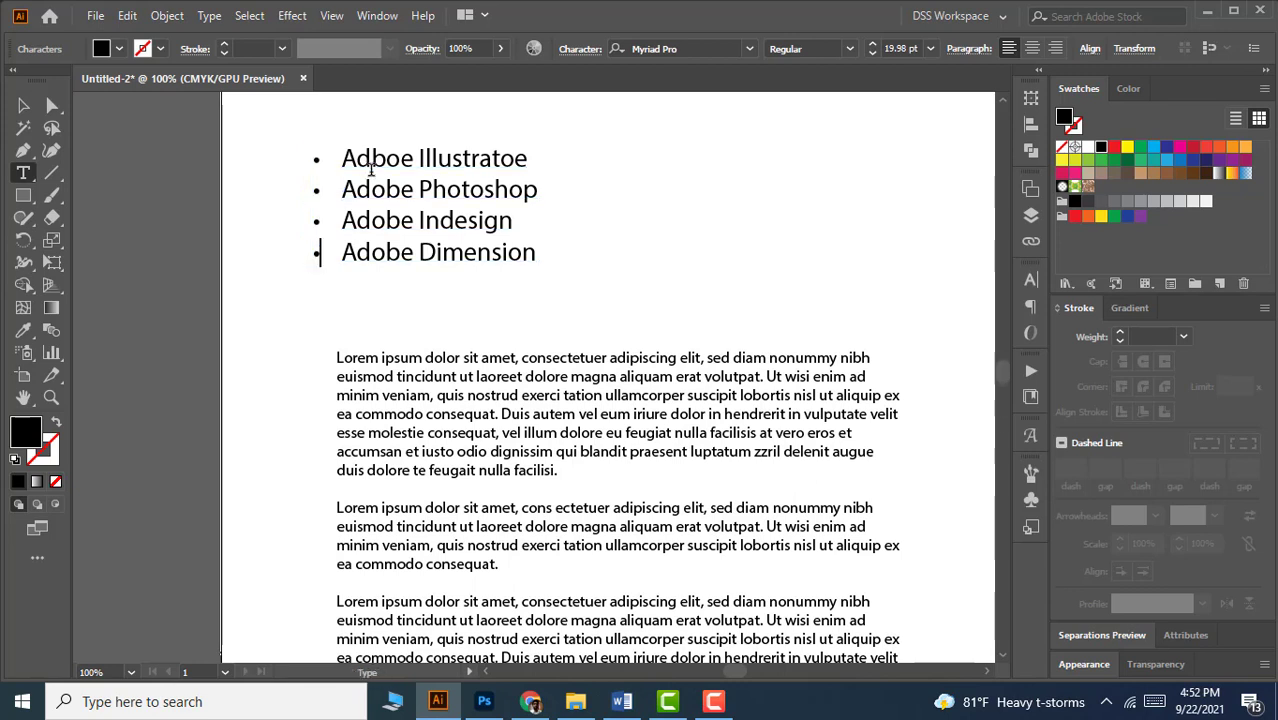
Step: Nudge the bullet column right and zoom to 200% on the list
{"action": "left_click", "coordinate": [23, 106]}
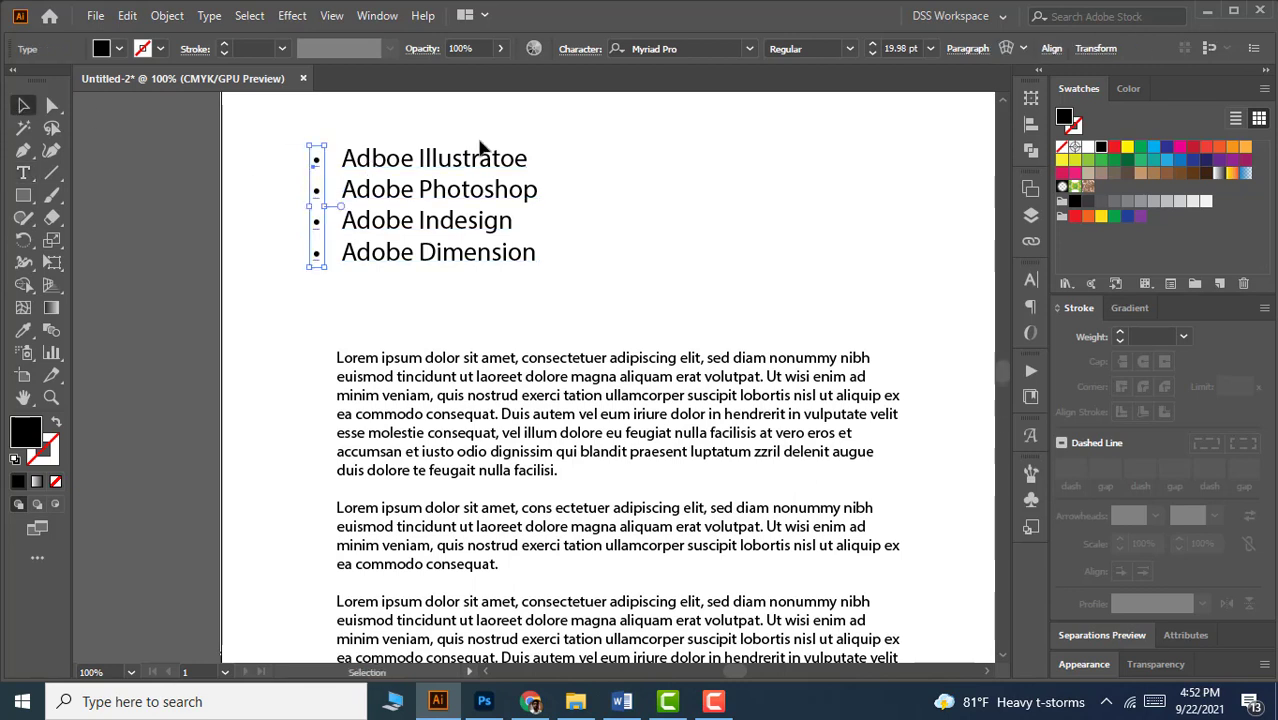
{"action": "key", "text": "Right"}
{"action": "key", "text": "Right"}
{"action": "key", "text": "Right"}
{"action": "key", "text": "Right"}
{"action": "scroll", "coordinate": [345, 171], "scroll_direction": "up", "scroll_amount": 1}
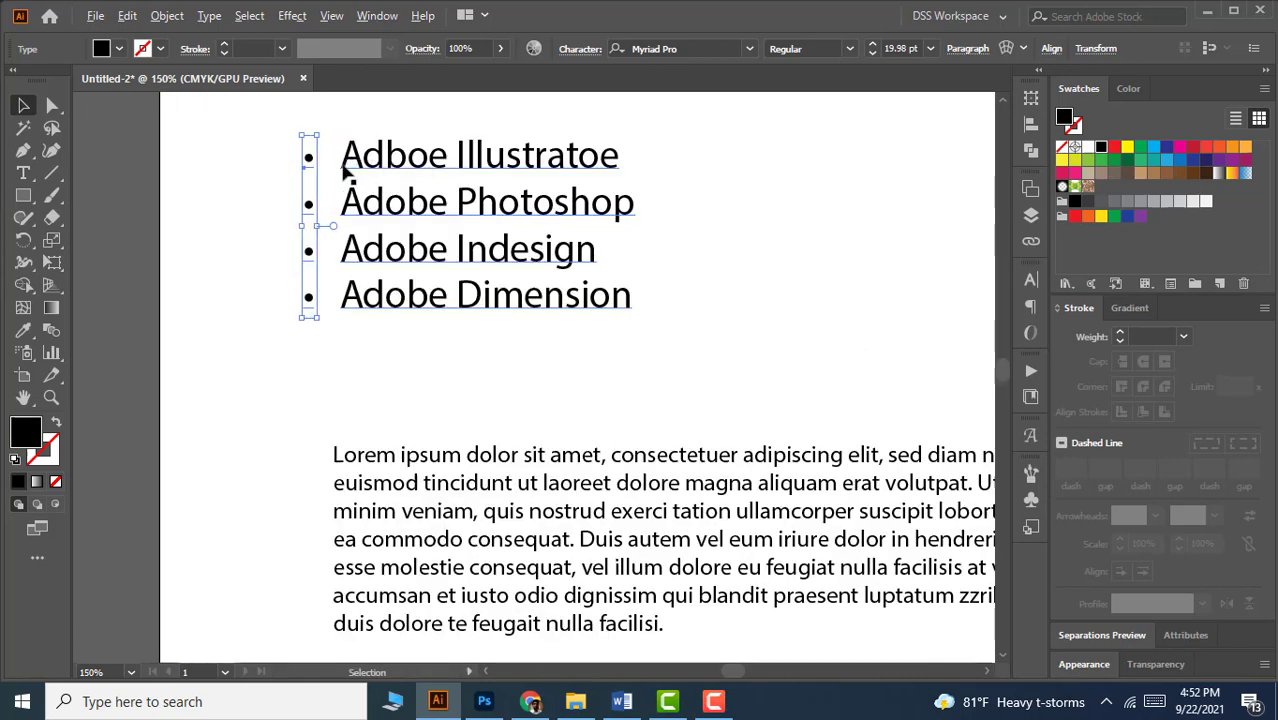
{"action": "left_click_drag", "start_coordinate": [328, 157], "coordinate": [370, 215]}
{"action": "scroll", "coordinate": [305, 277], "scroll_direction": "up", "scroll_amount": 1}
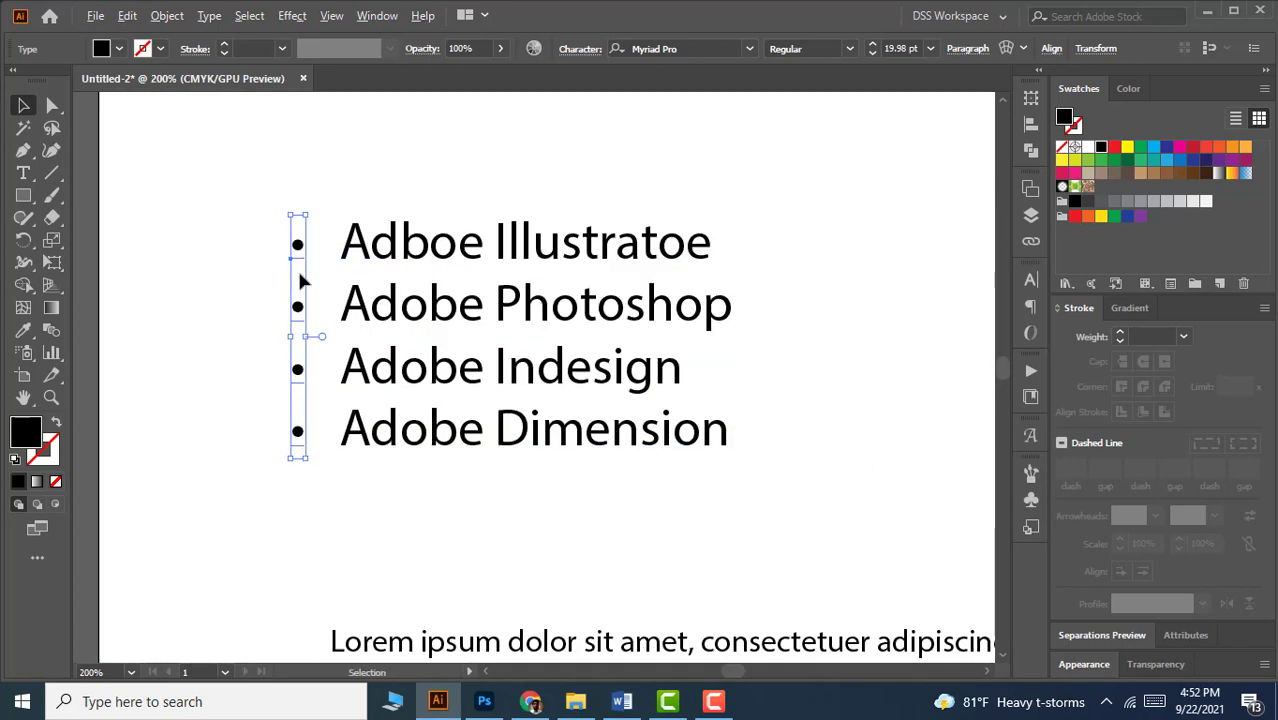
{"action": "left_click_drag", "start_coordinate": [348, 286], "coordinate": [350, 250]}
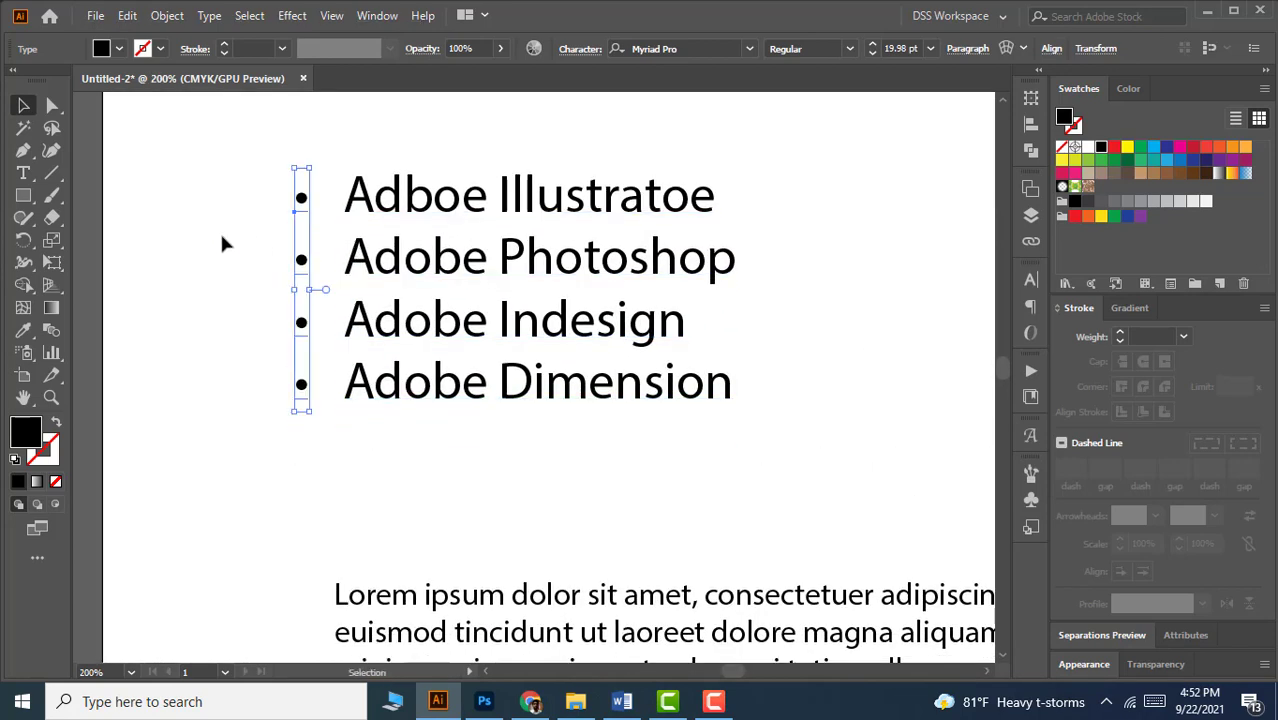
Step: Replace the four bullets with numbers 1. to 4., then select the numbers
{"action": "left_click", "coordinate": [23, 172]}
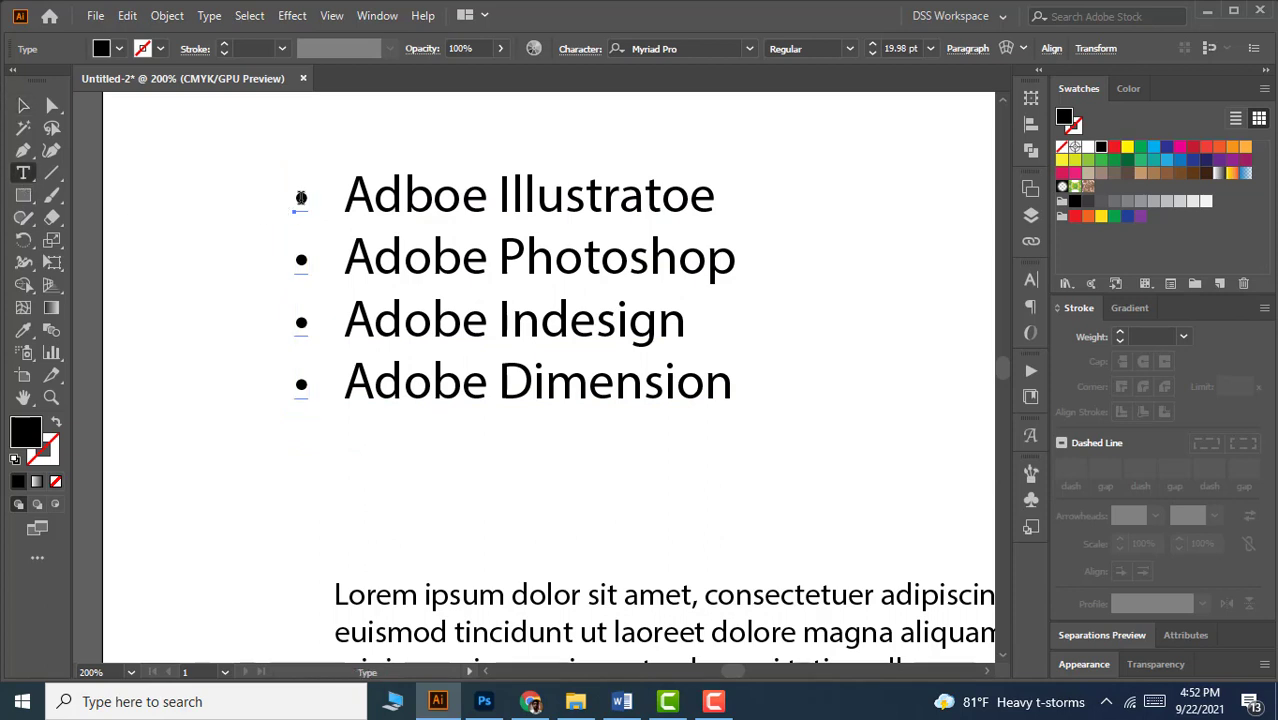
{"action": "left_click_drag", "start_coordinate": [302, 210], "coordinate": [316, 381]}
{"action": "type", "text": "1."}
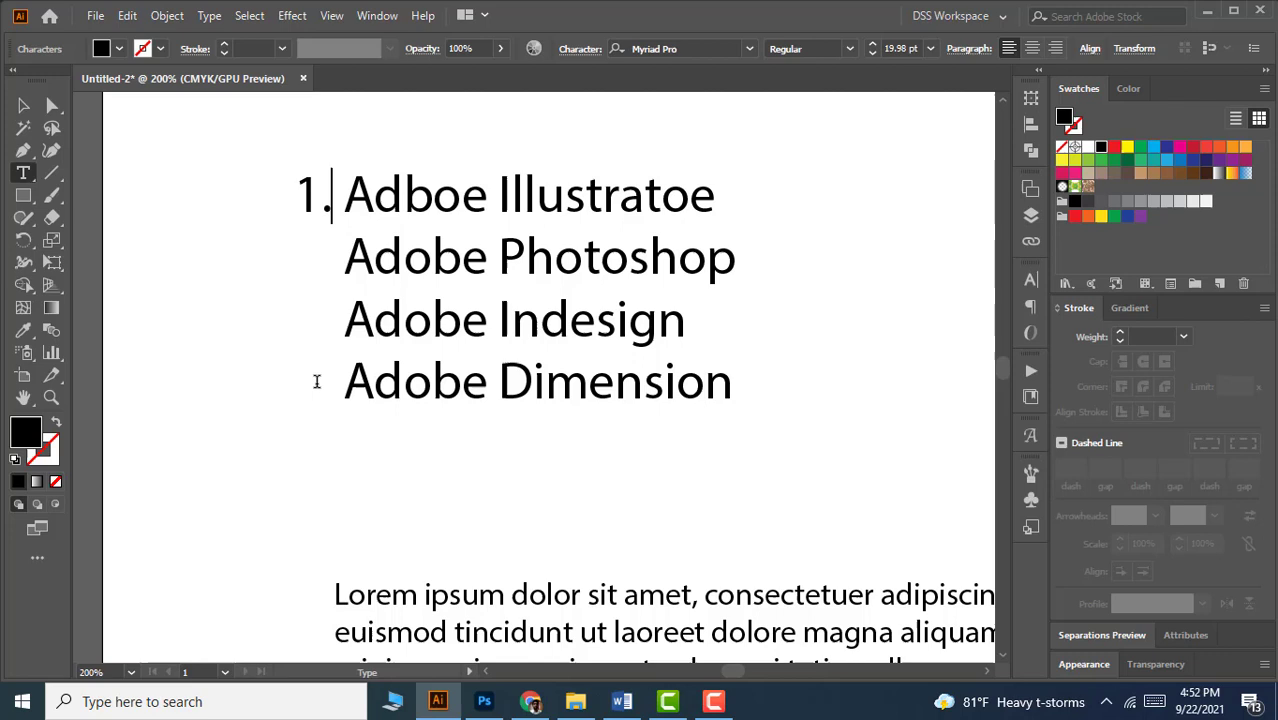
{"action": "key", "text": "Return"}
{"action": "type", "text": "2."}
{"action": "key", "text": "Return"}
{"action": "type", "text": "3."}
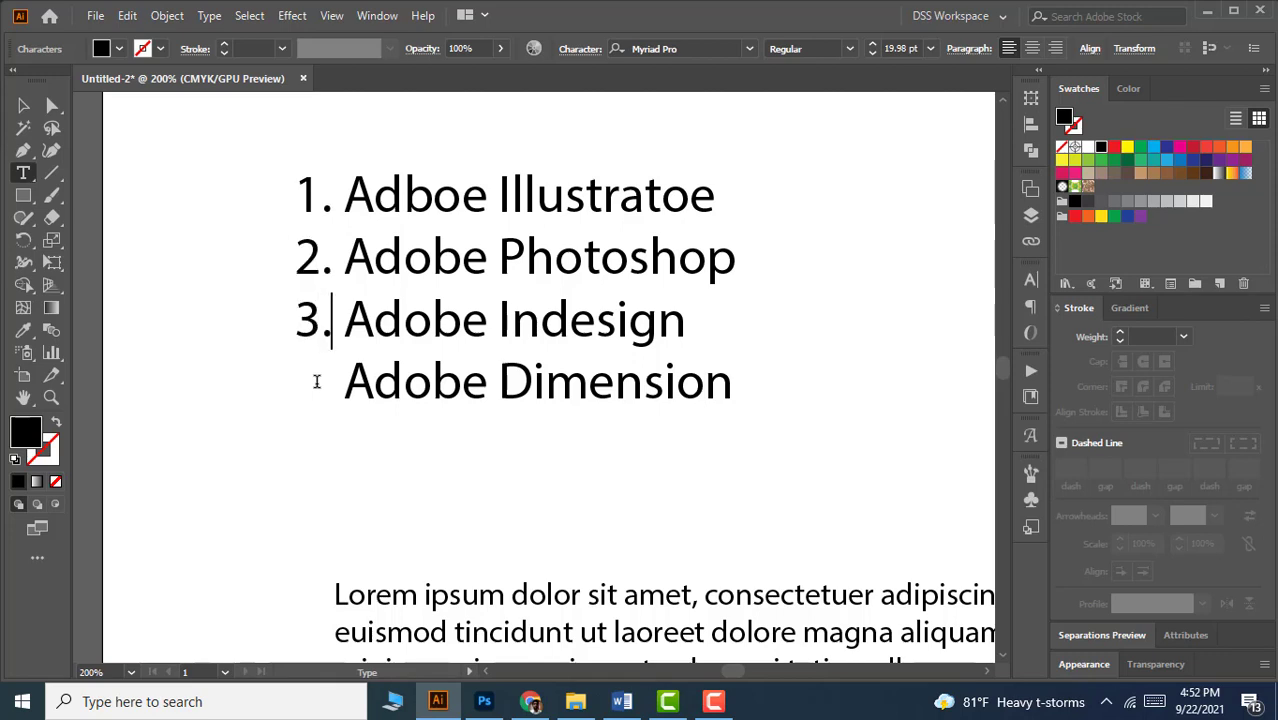
{"action": "key", "text": "Return"}
{"action": "type", "text": "4."}
{"action": "left_click_drag", "start_coordinate": [331, 385], "coordinate": [278, 200]}
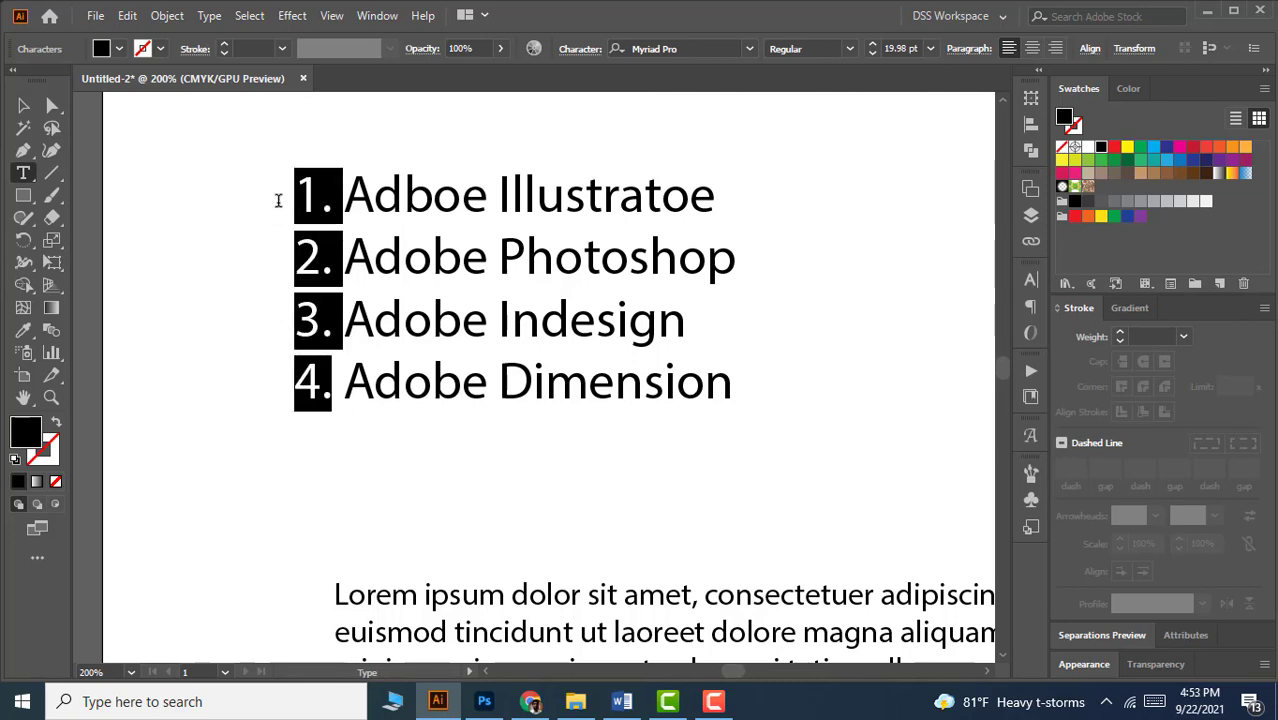
Step: Open Type > Glyphs and switch the glyph font to Webdings for the selected numbers
{"action": "left_click", "coordinate": [209, 16]}
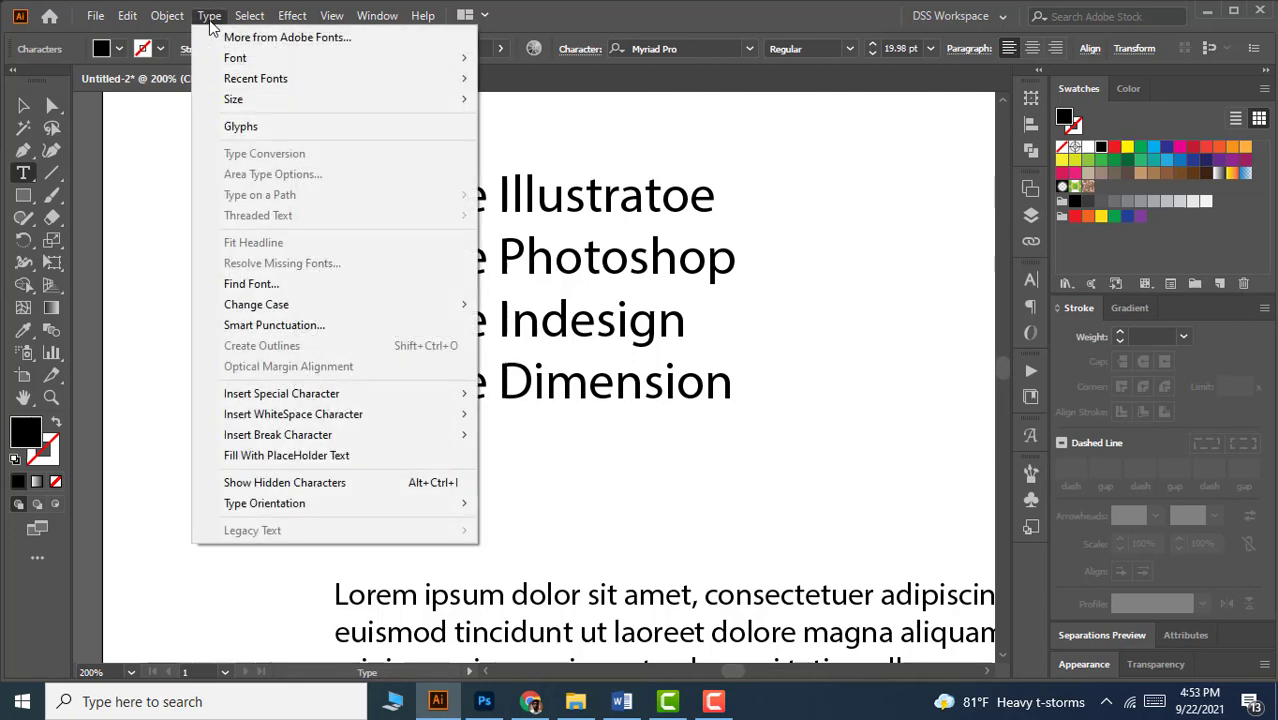
{"action": "left_click", "coordinate": [230, 127]}
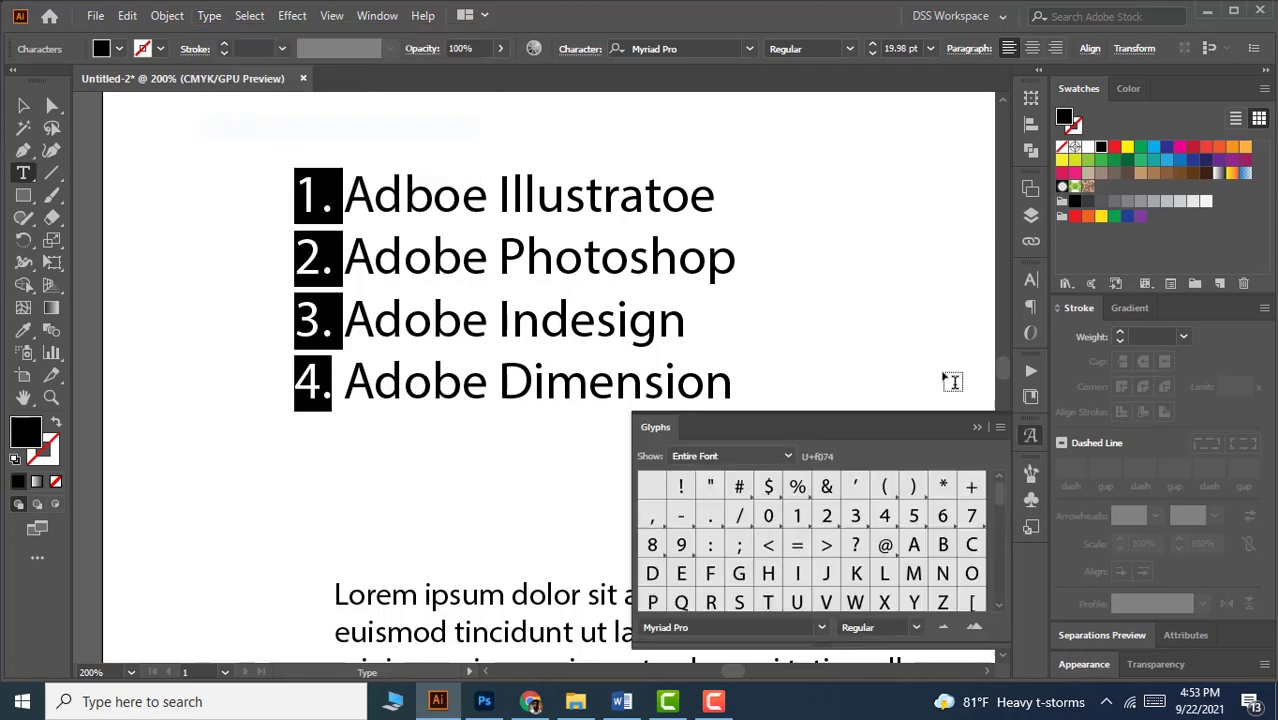
{"action": "left_click", "coordinate": [735, 628]}
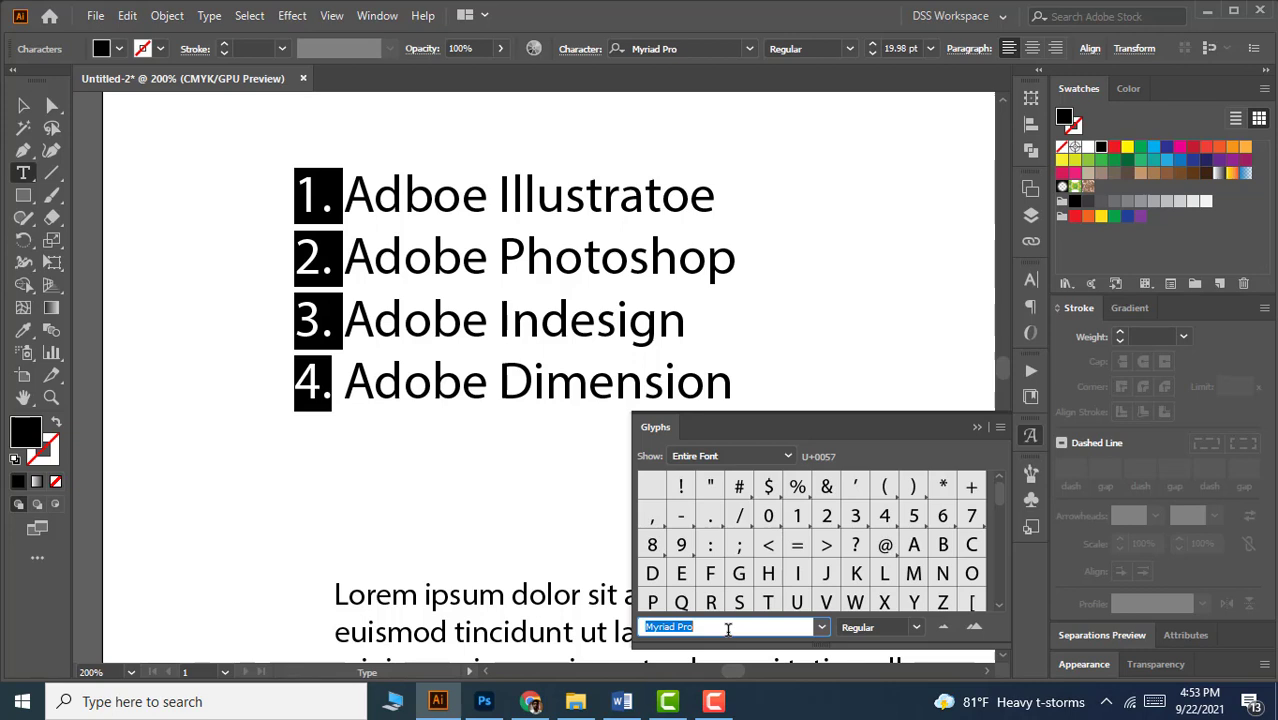
{"action": "type", "text": "Weather"}
{"action": "key", "text": "Return"}
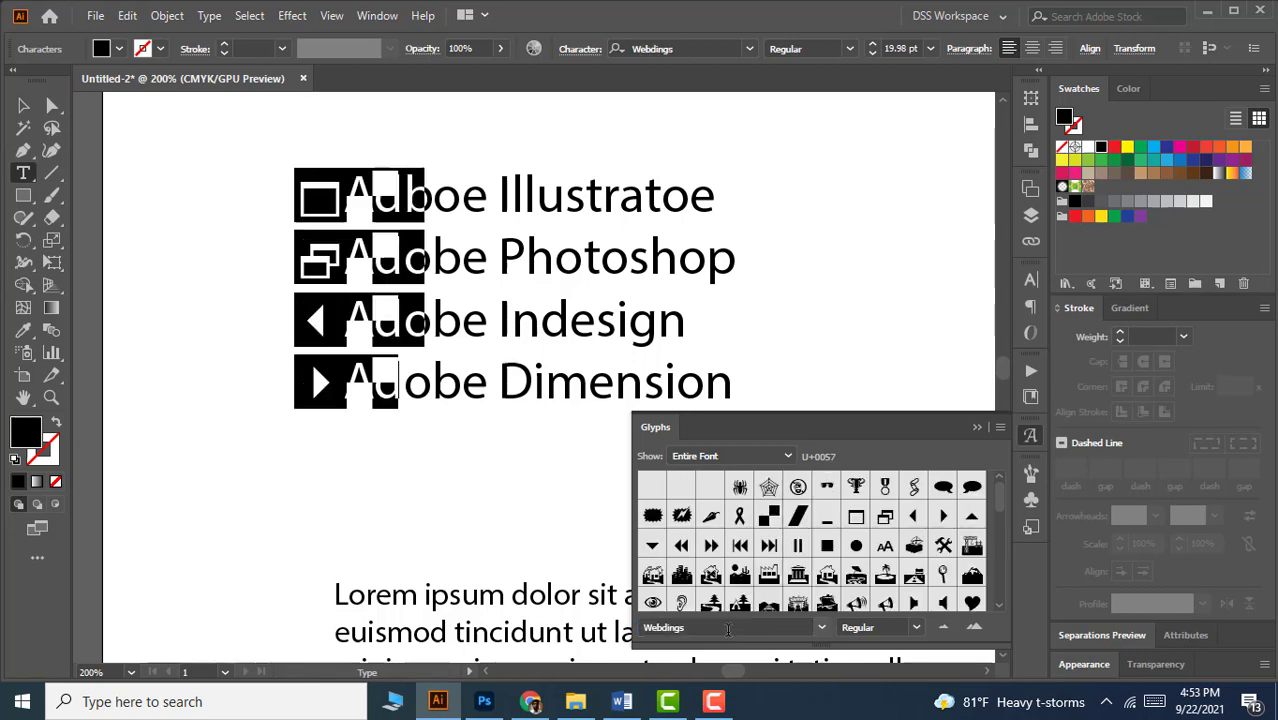
{"action": "scroll", "coordinate": [884, 558], "scroll_direction": "down", "scroll_amount": 2}
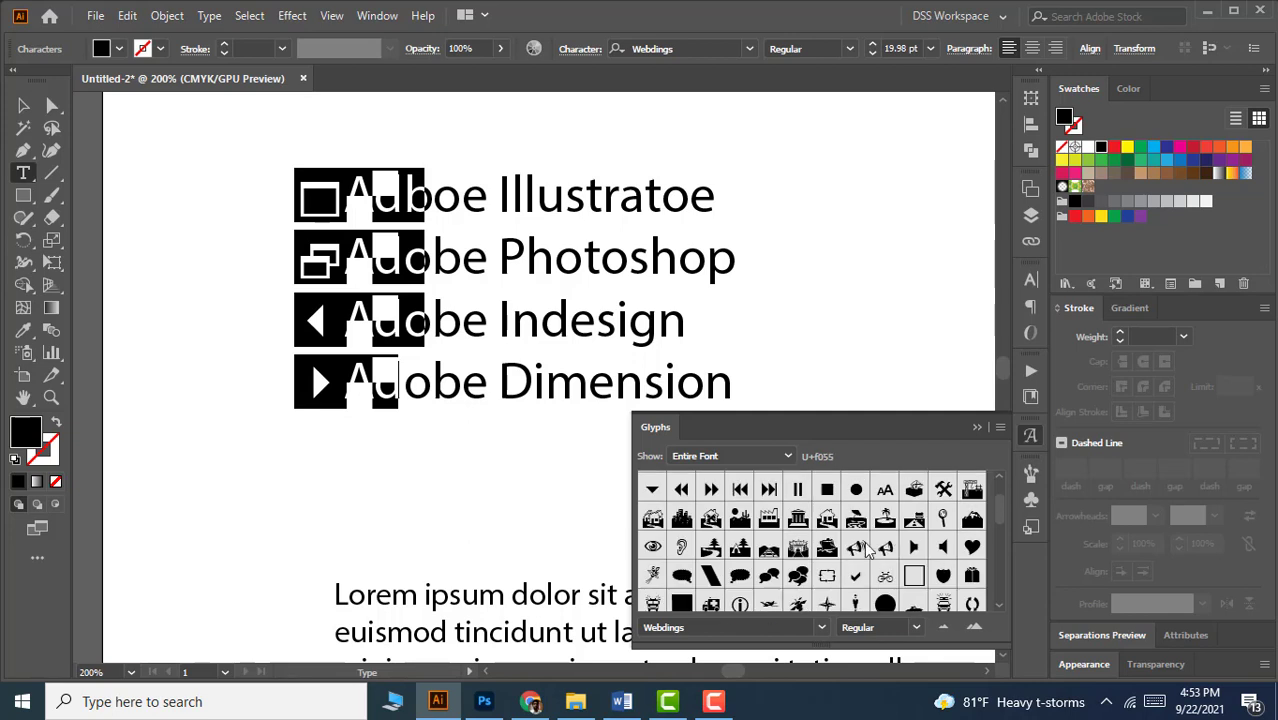
Step: Insert the Webdings checkmark and copy it before Adobe Photoshop
{"action": "double_click", "coordinate": [855, 575]}
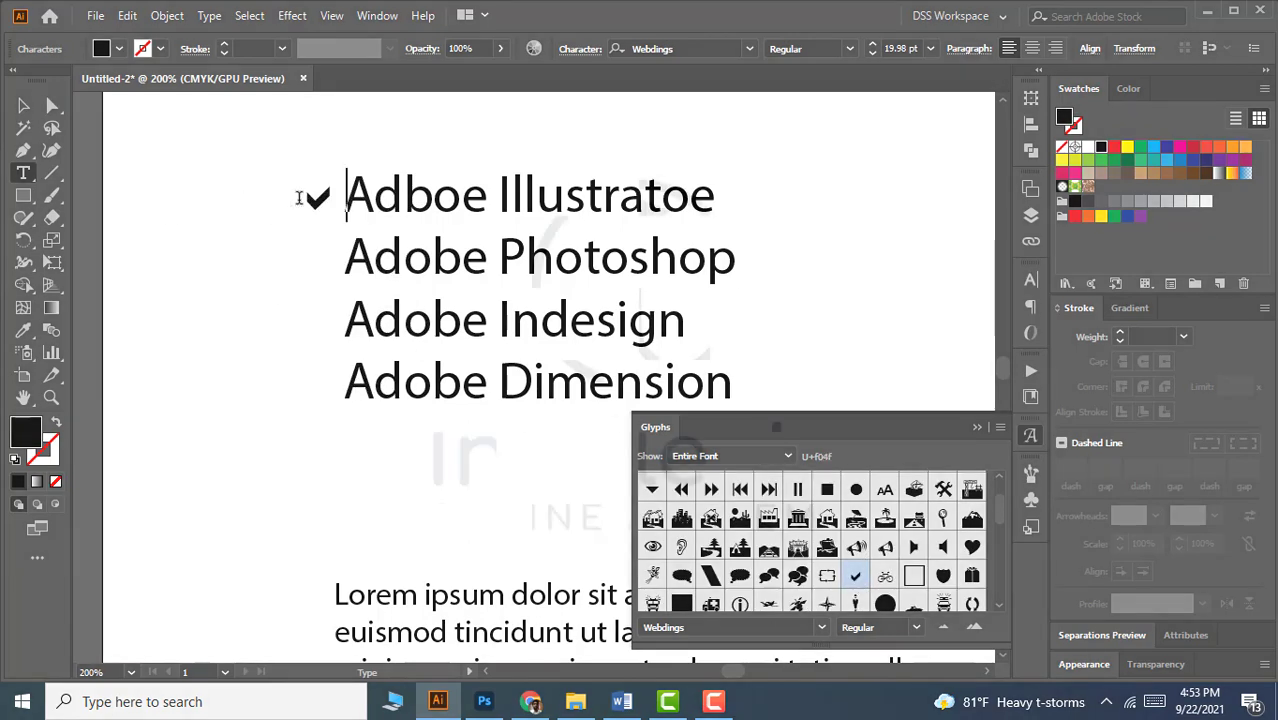
{"action": "left_click_drag", "start_coordinate": [343, 197], "coordinate": [308, 198]}
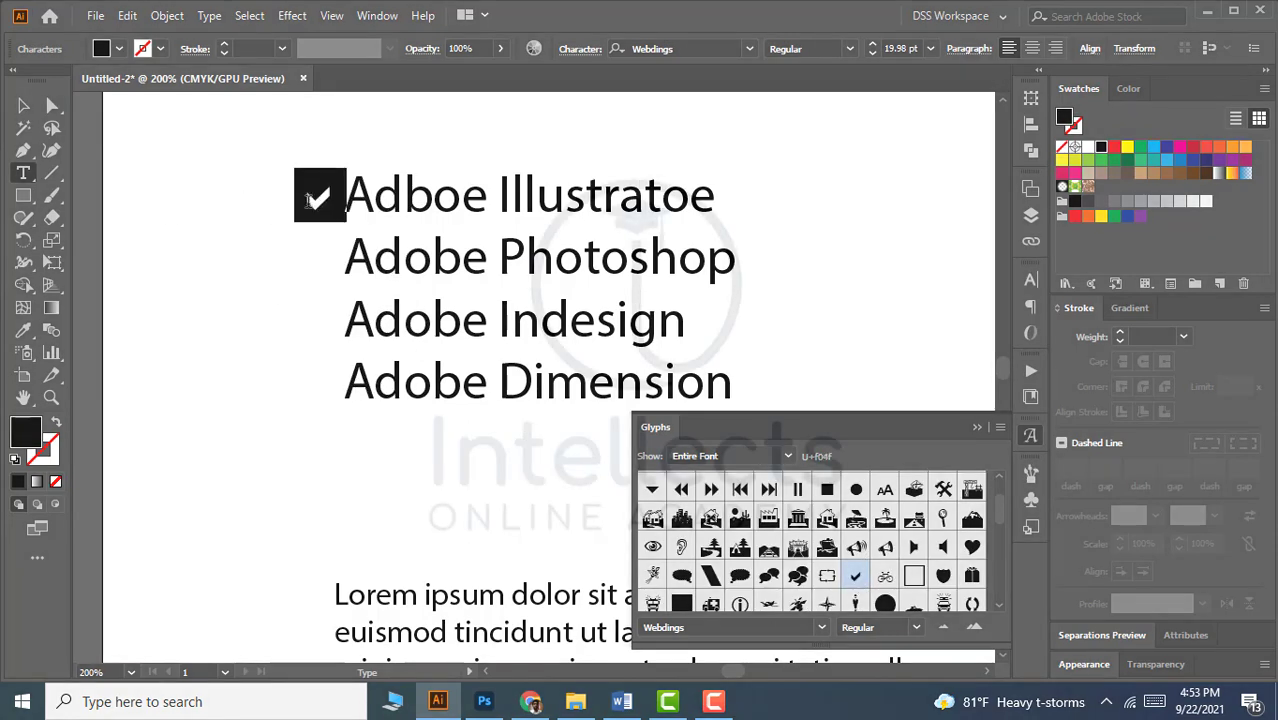
{"action": "left_click", "coordinate": [310, 199]}
{"action": "key", "text": "Escape"}
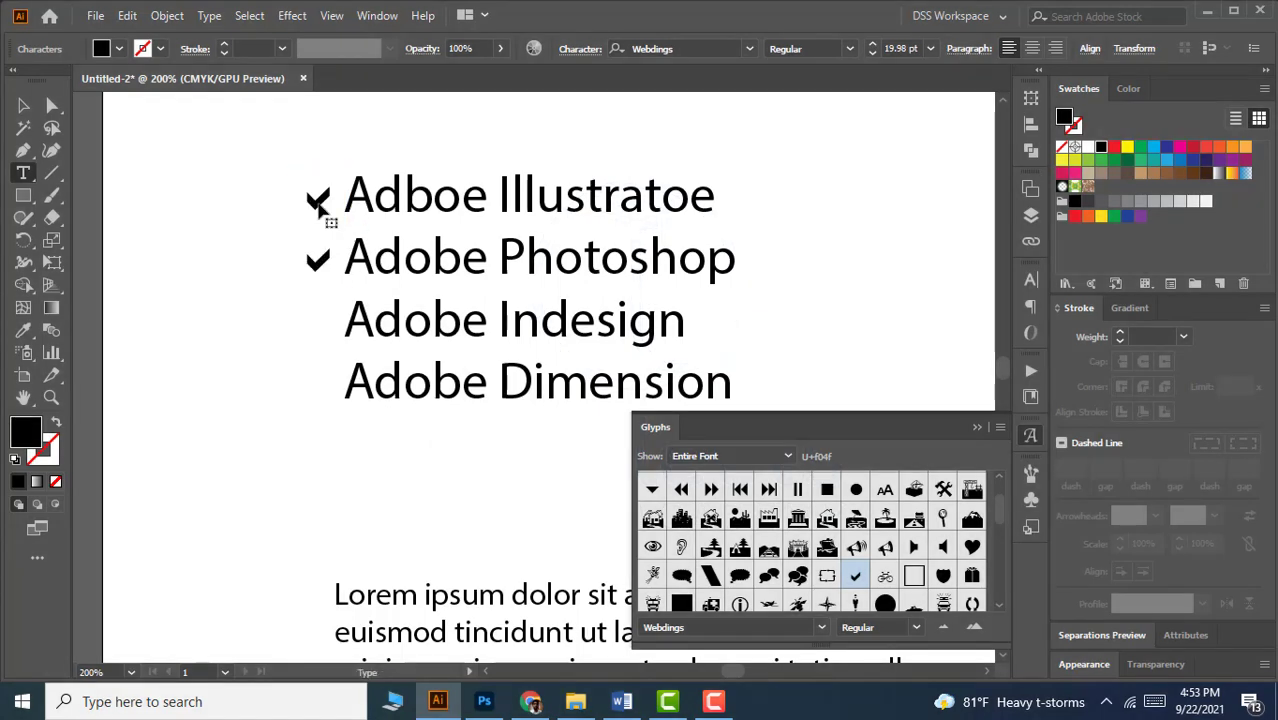
{"action": "key", "text": "Down"}
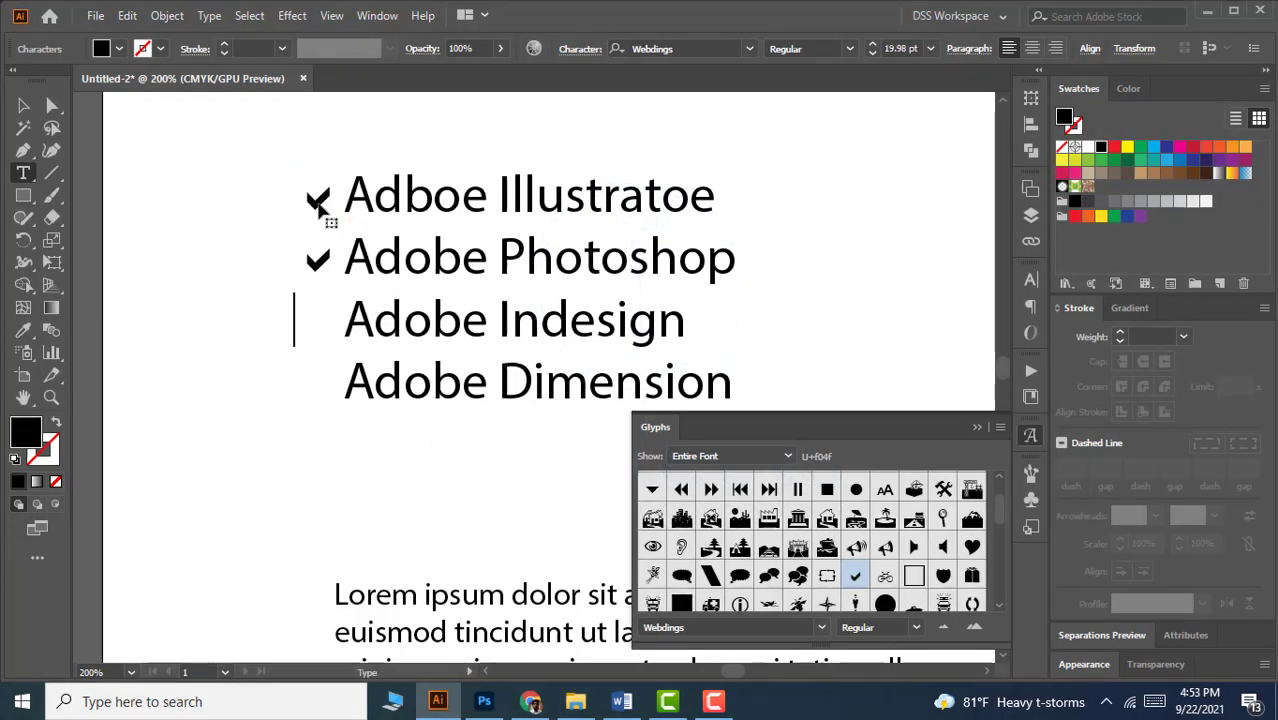
Step: Switch the glyph font to Wingdings and insert a snowflake before Adobe Indesign
{"action": "left_click", "coordinate": [694, 624]}
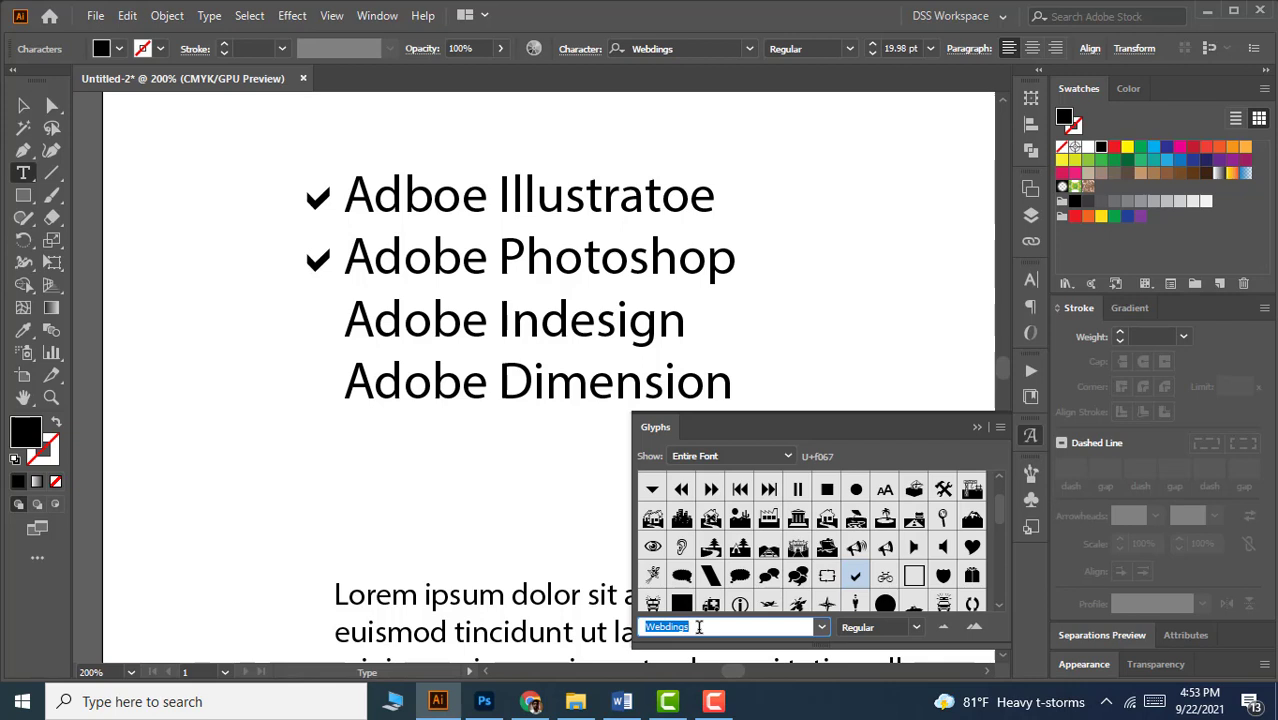
{"action": "type", "text": "Wing"}
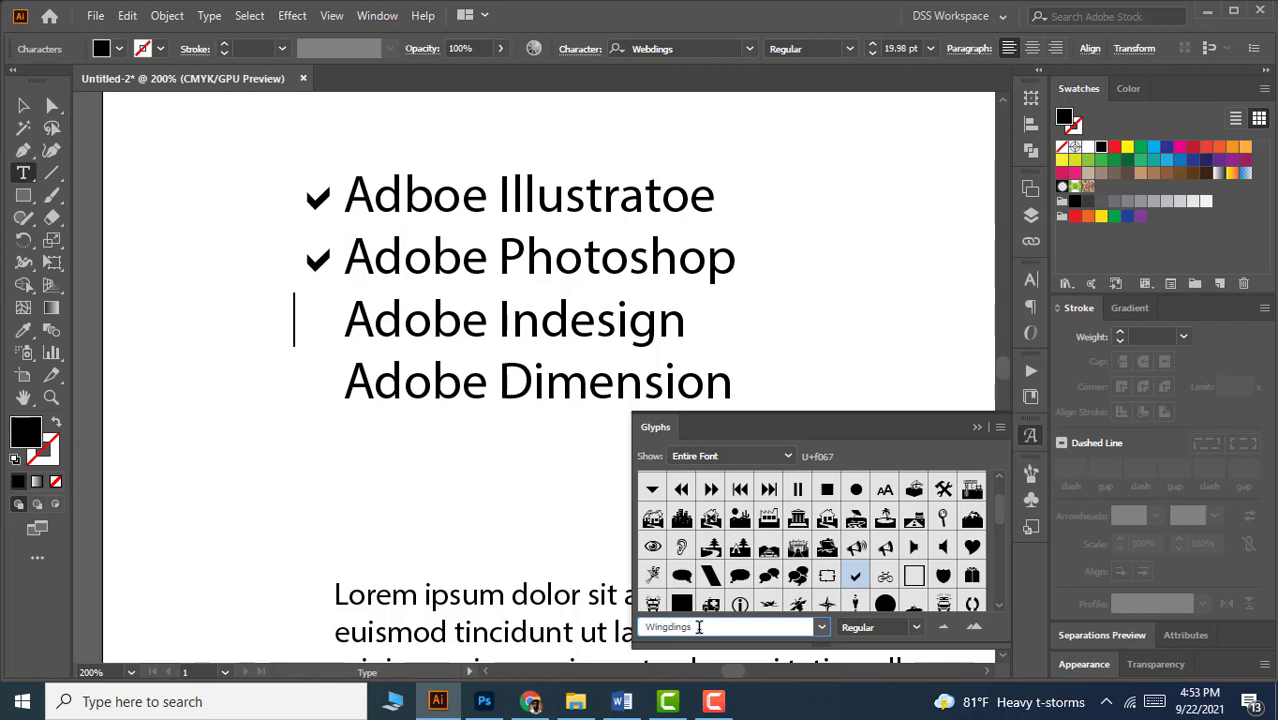
{"action": "key", "text": "Return"}
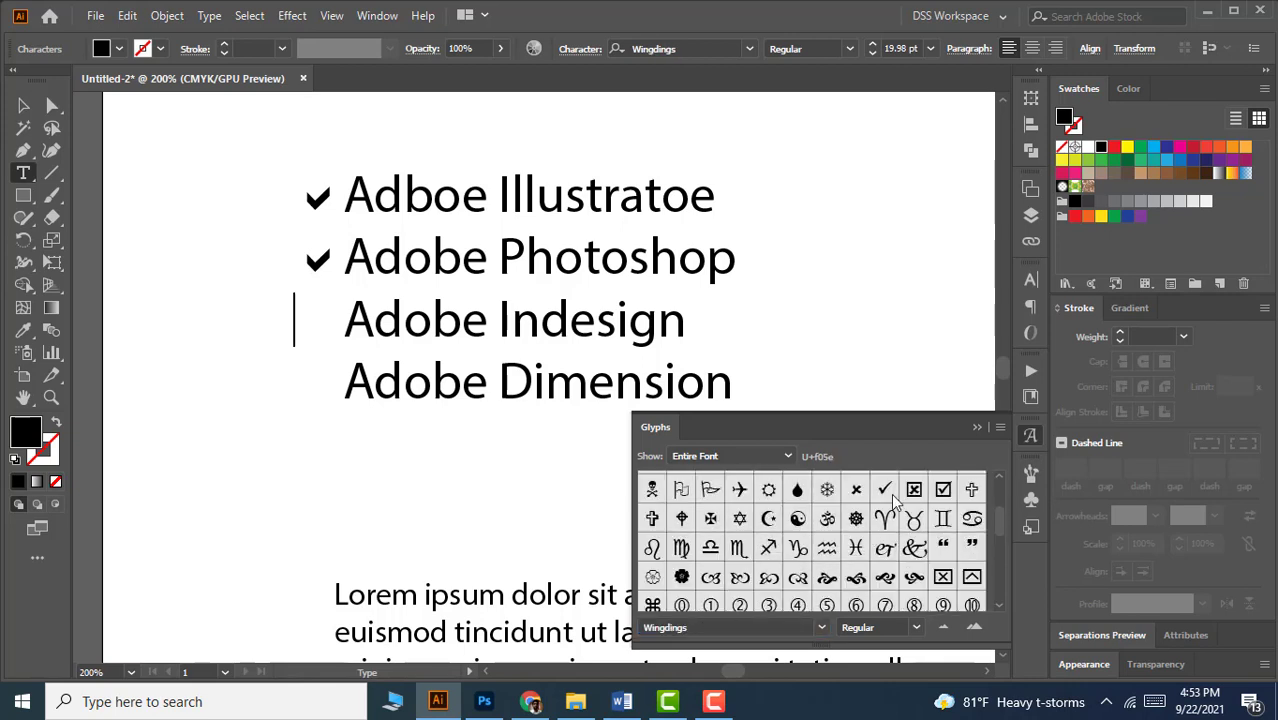
{"action": "double_click", "coordinate": [827, 489]}
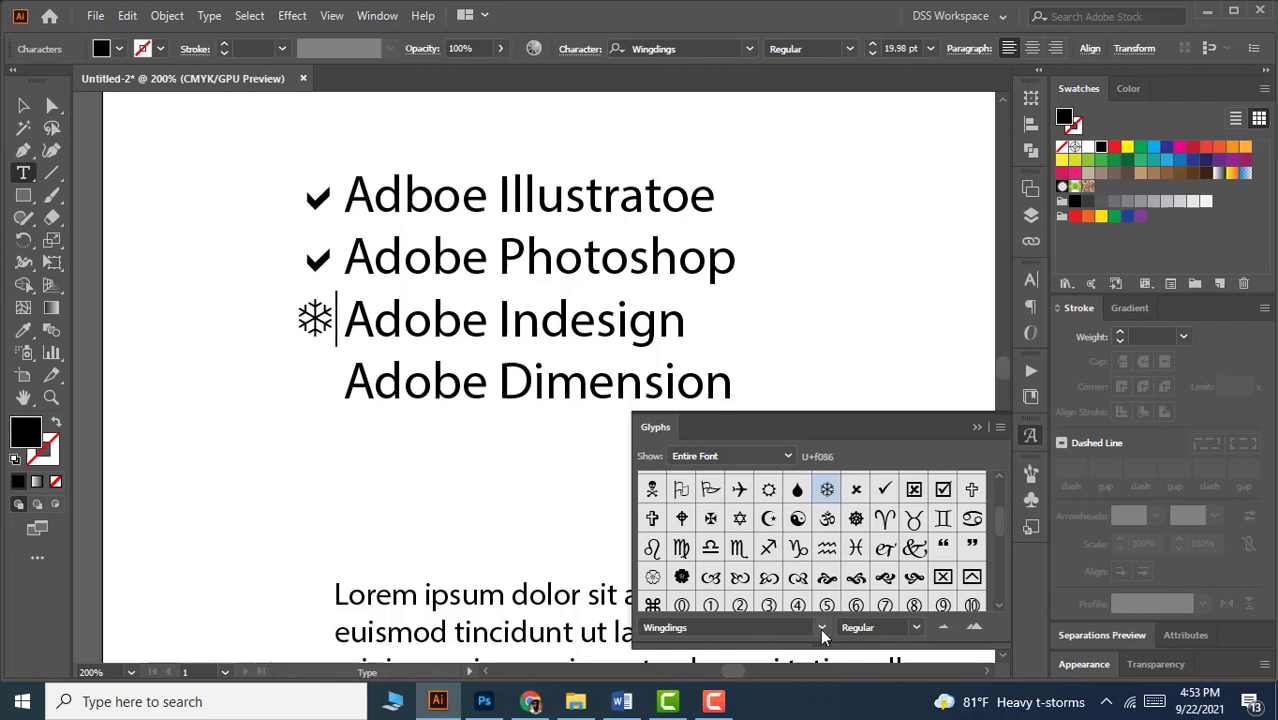
Step: Try the Wingdings 3 glyph set, then close the Glyphs panel
{"action": "left_click", "coordinate": [822, 630]}
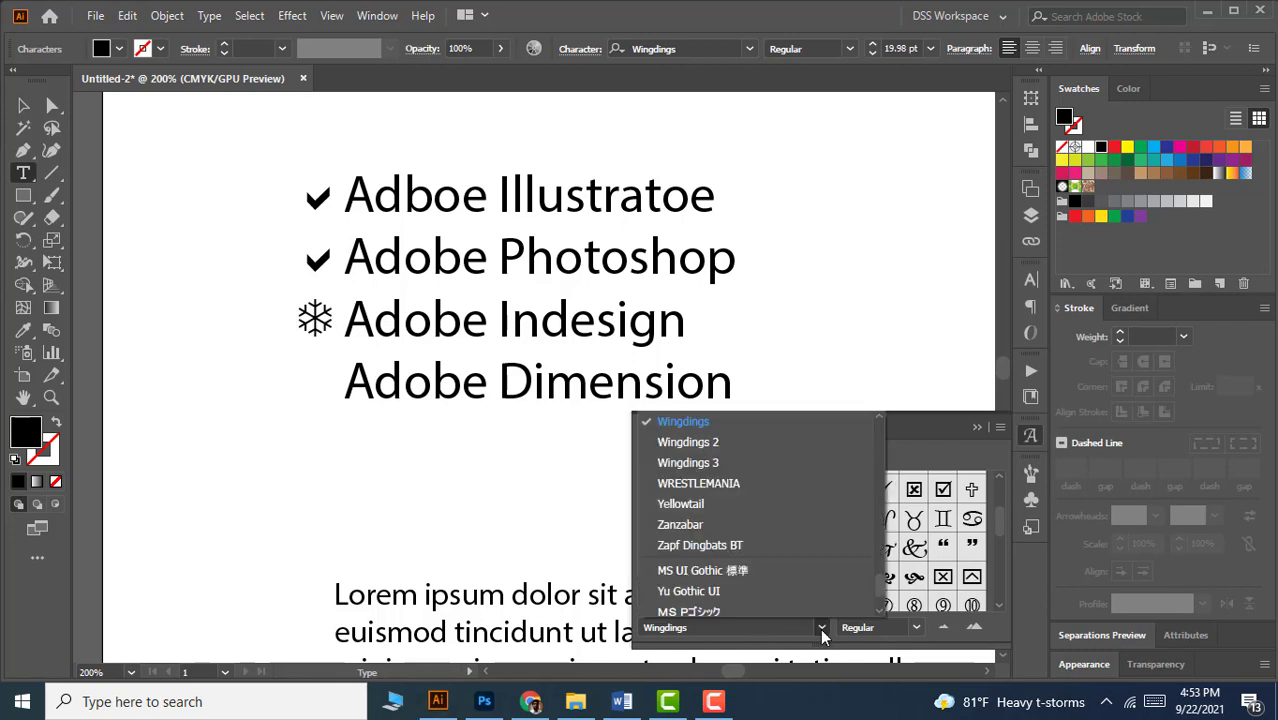
{"action": "left_click", "coordinate": [688, 463]}
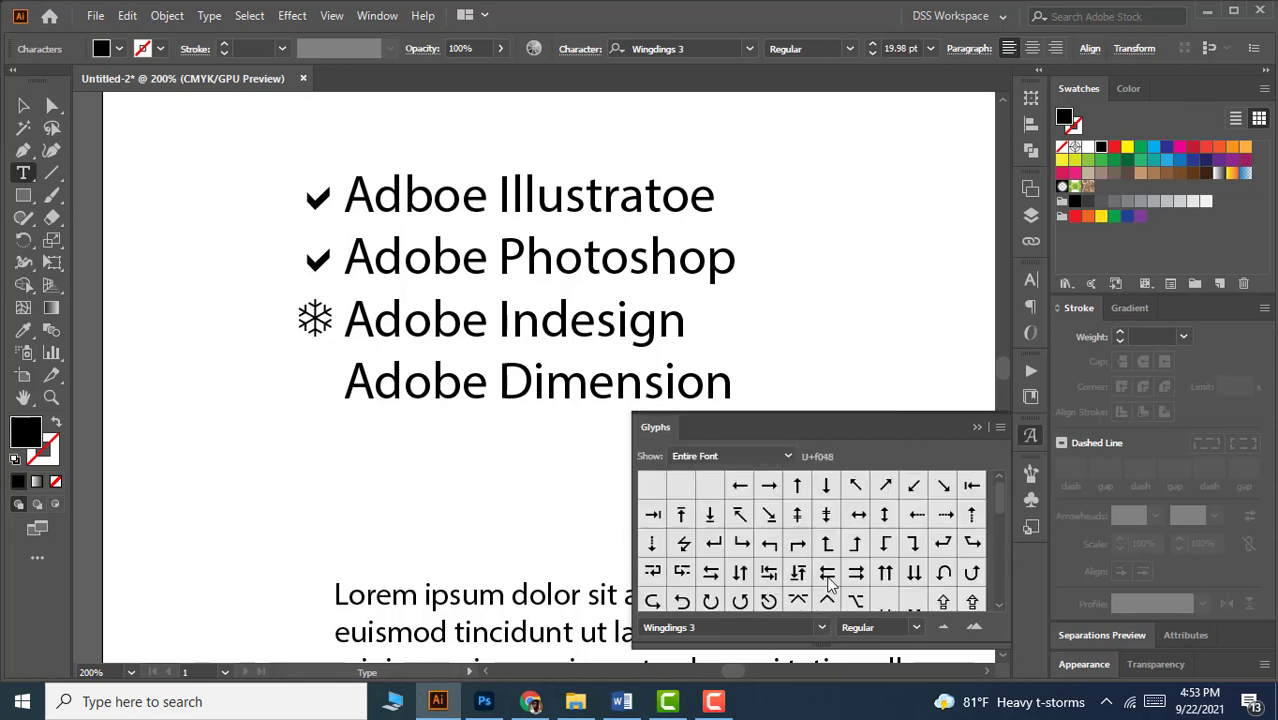
{"action": "left_click", "coordinate": [821, 627]}
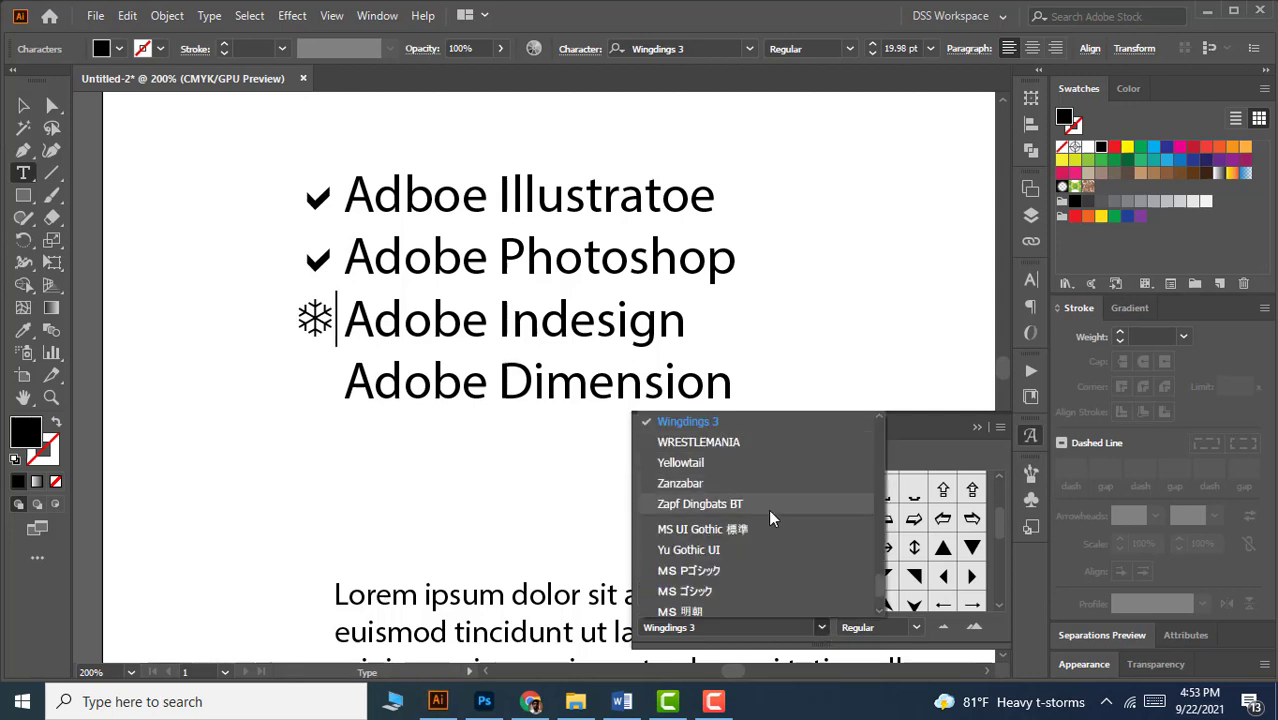
{"action": "key", "text": "Escape"}
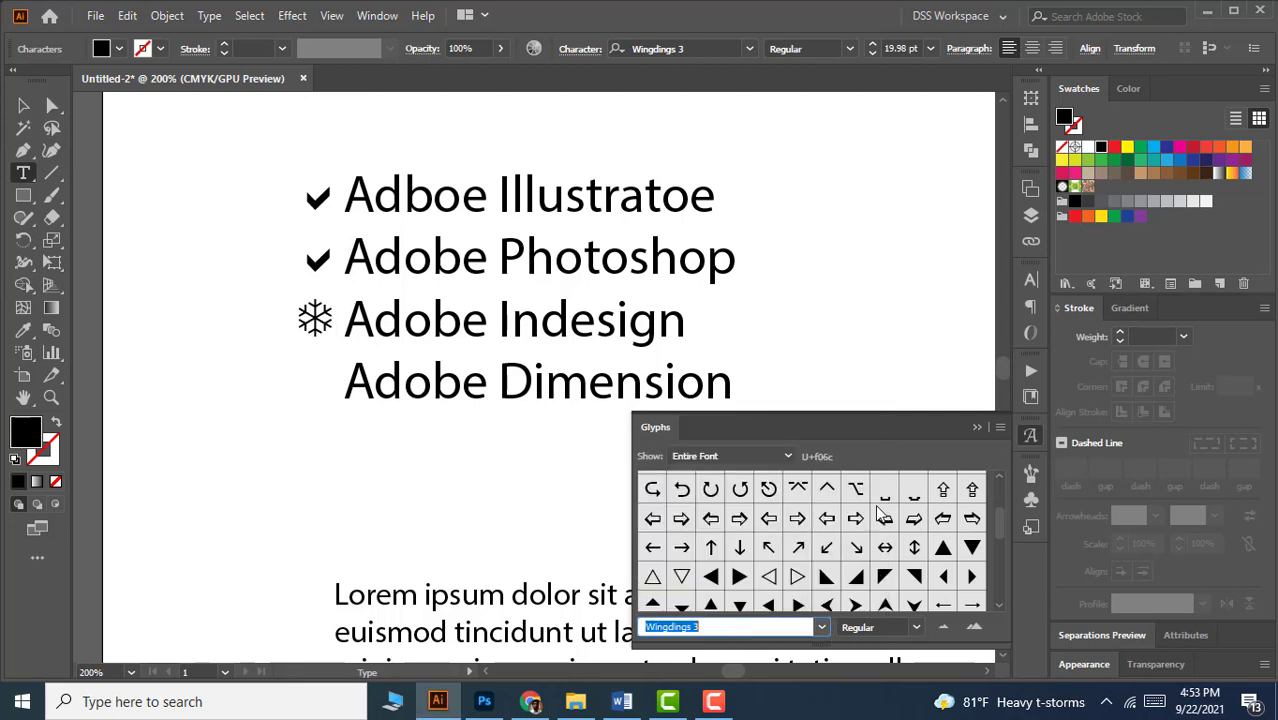
{"action": "left_click", "coordinate": [972, 428]}
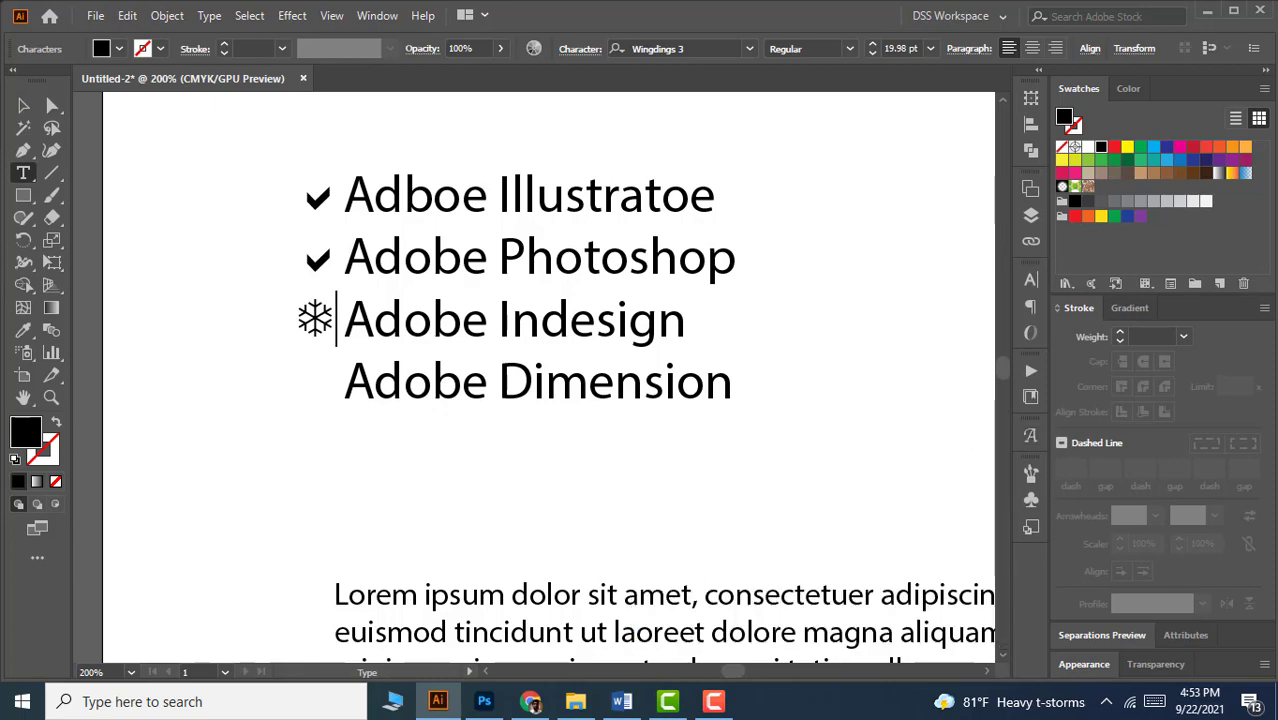
Step: Alt-drag a copy of the lorem text frame and delete all of its text
{"action": "left_click", "coordinate": [24, 108]}
{"action": "key", "text": "ctrl+minus"}
{"action": "key", "text": "ctrl+a"}
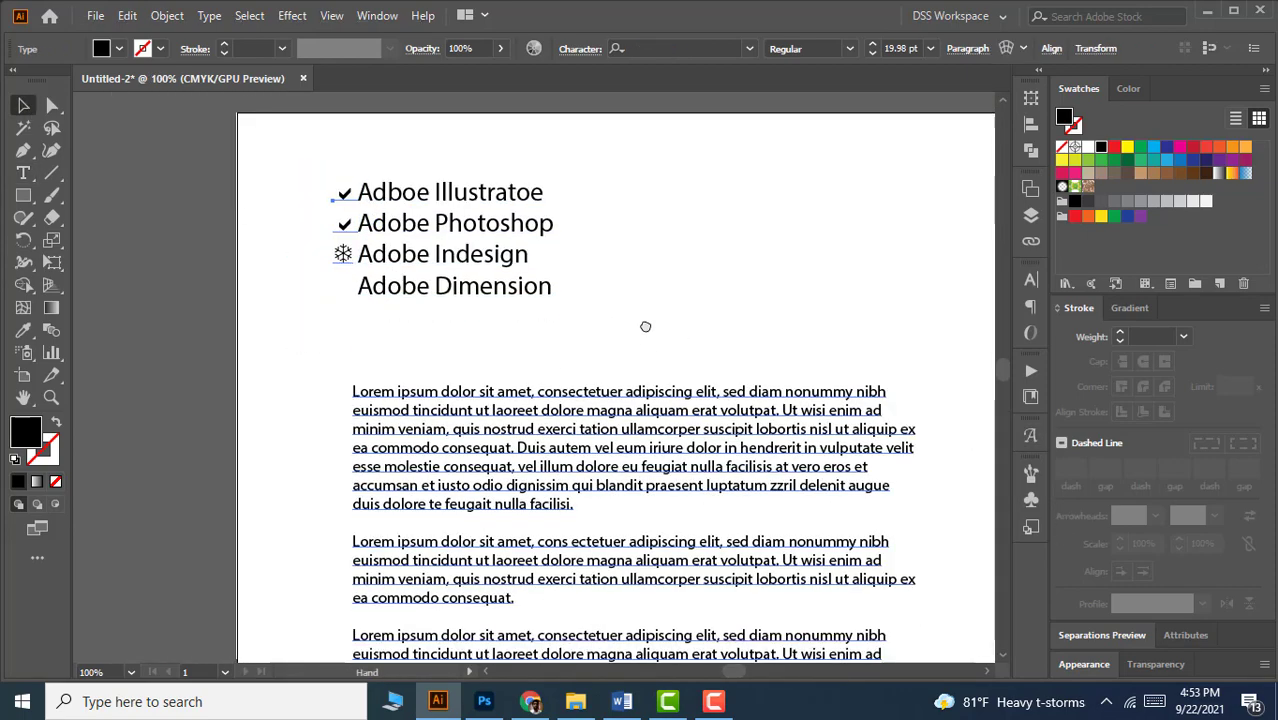
{"action": "left_click_drag", "start_coordinate": [644, 326], "coordinate": [660, 272]}
{"action": "key", "text": "ctrl+minus"}
{"action": "left_click_drag", "start_coordinate": [519, 360], "coordinate": [482, 290]}
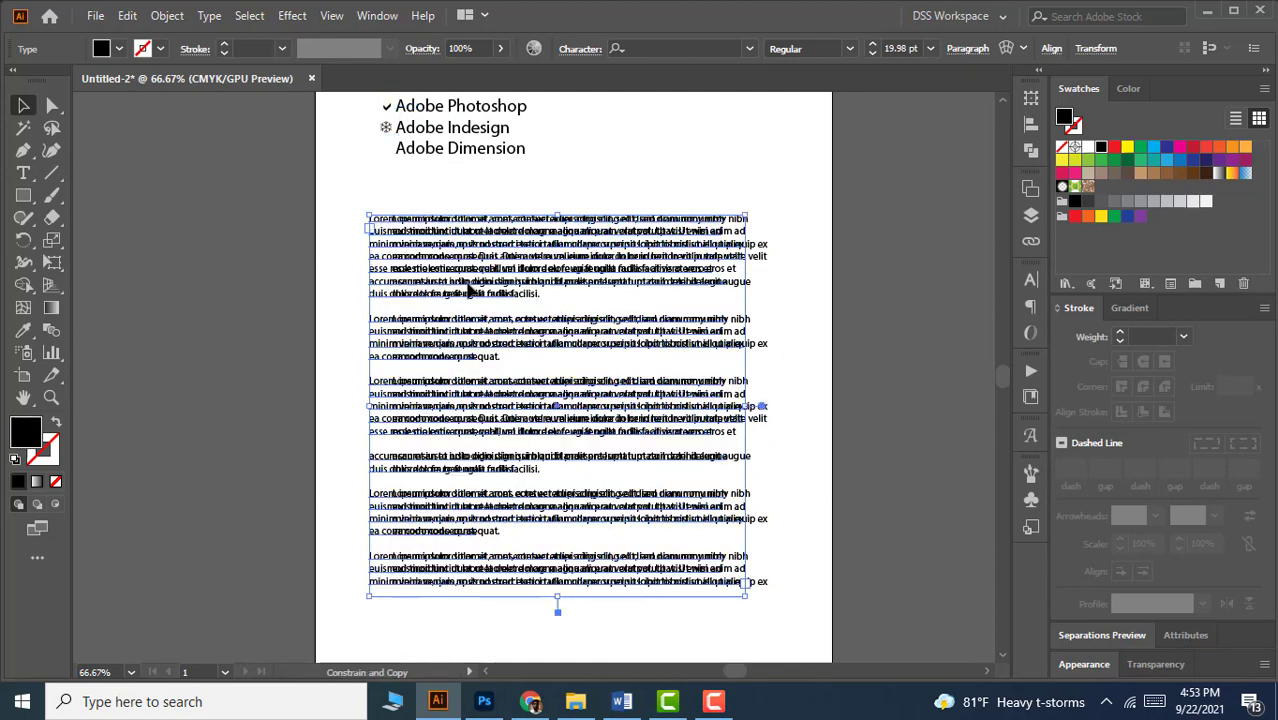
{"action": "key", "text": "ctrl+plus"}
{"action": "double_click", "coordinate": [375, 242]}
{"action": "key", "text": "ctrl+a"}
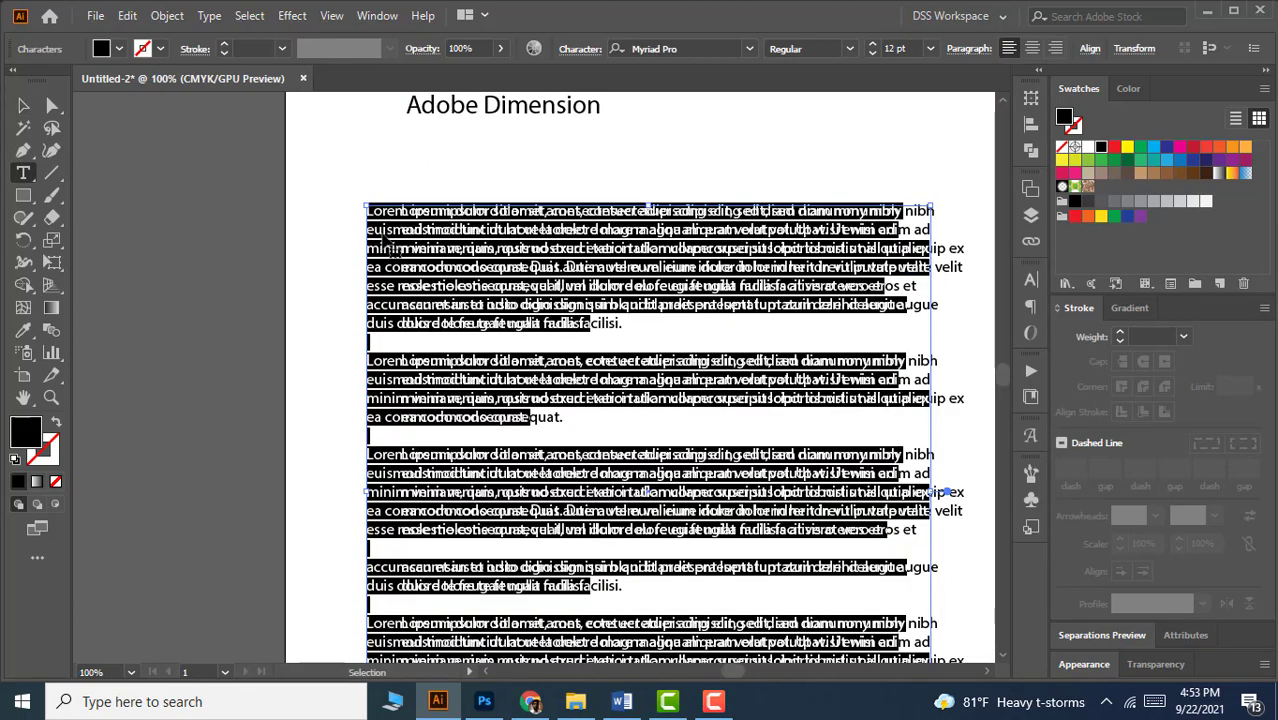
{"action": "key", "text": "BackSpace"}
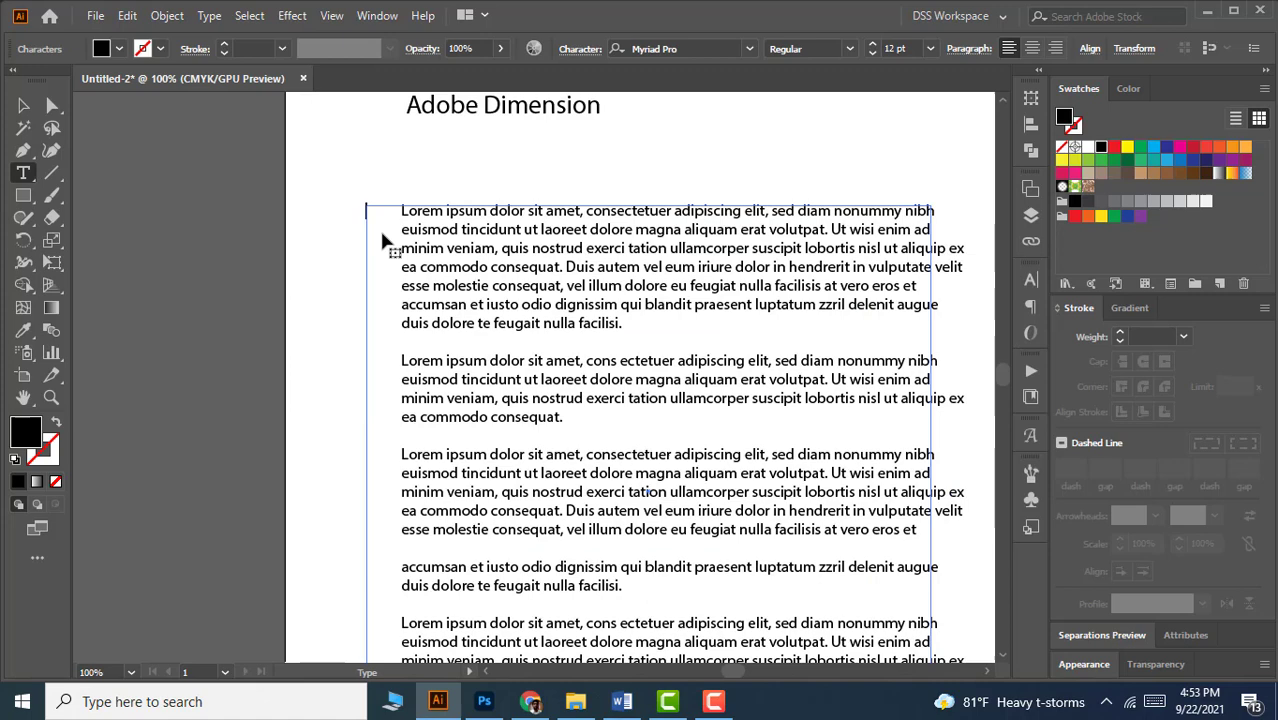
Step: Insert a Bullet special character into the empty duplicate frame and select it
{"action": "left_click", "coordinate": [209, 17]}
{"action": "mouse_move", "coordinate": [430, 394]}
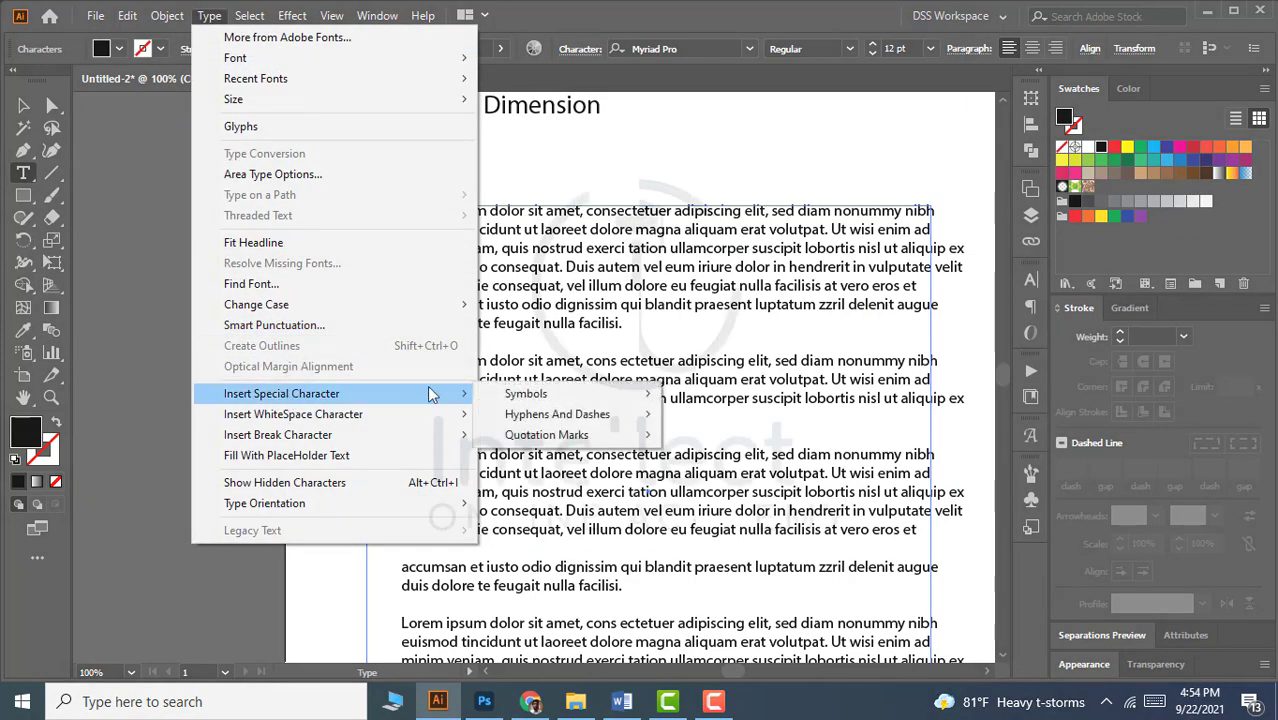
{"action": "mouse_move", "coordinate": [525, 394]}
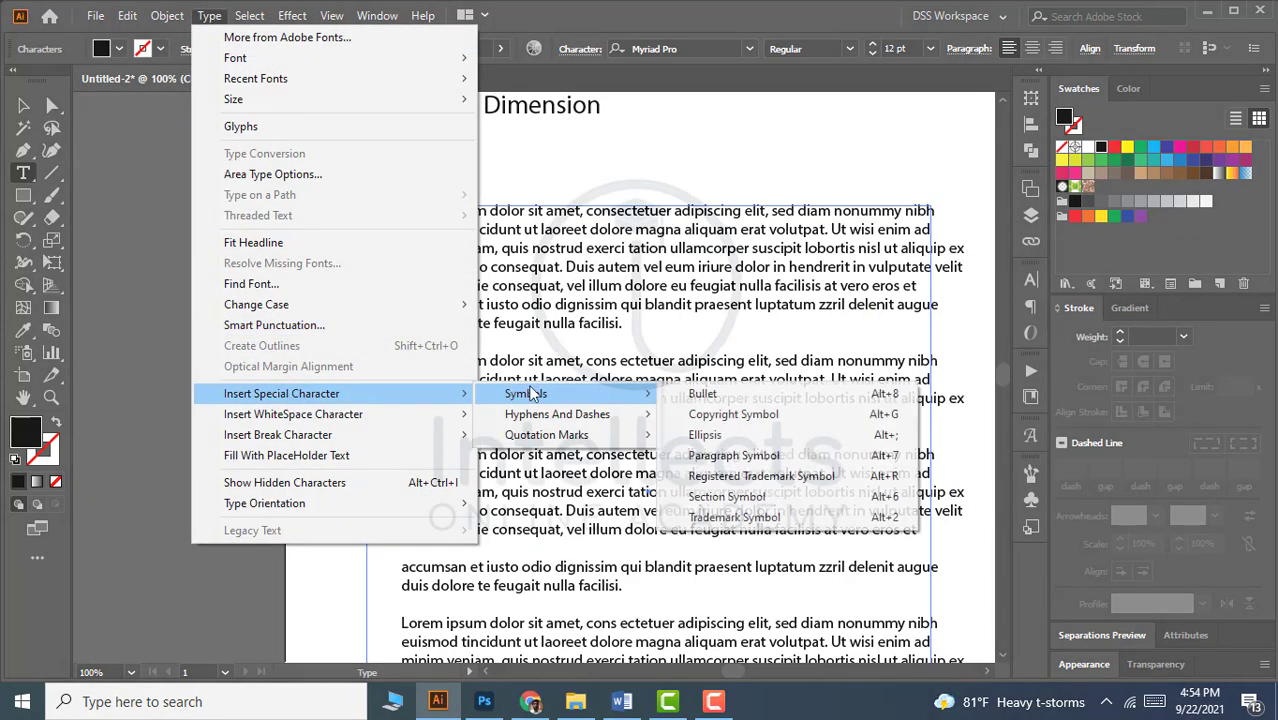
{"action": "left_click", "coordinate": [705, 394]}
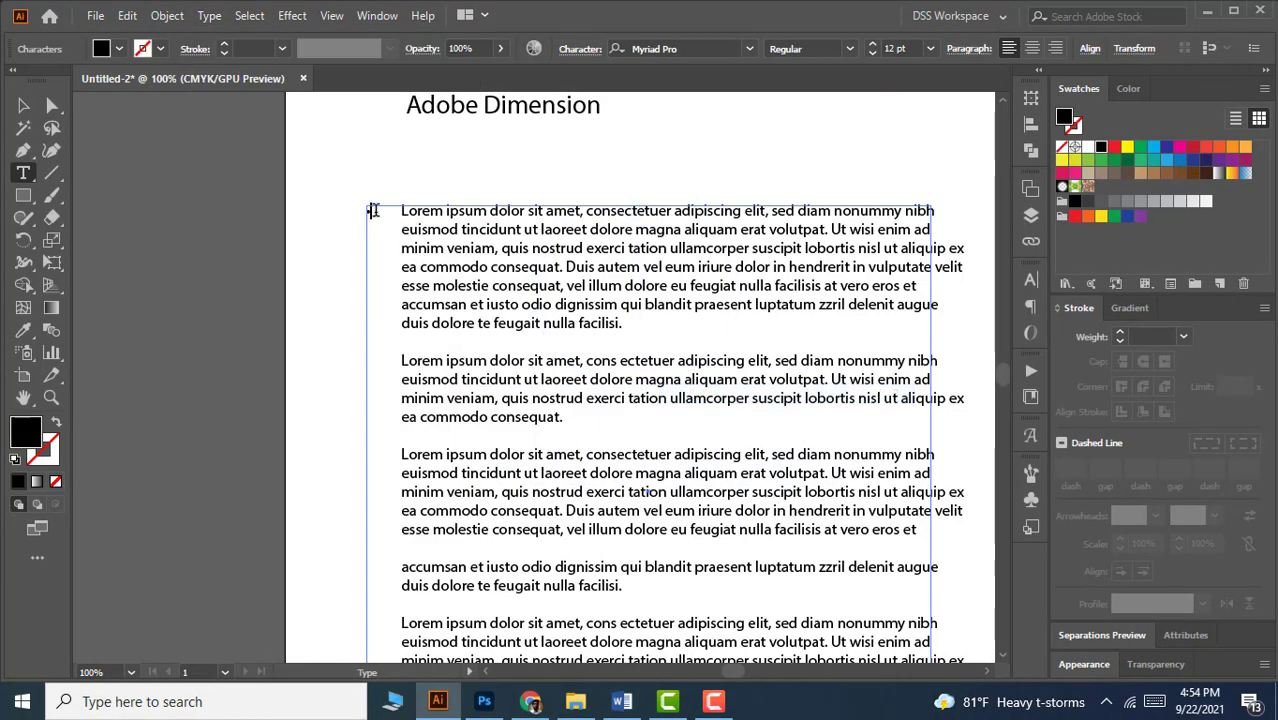
{"action": "left_click_drag", "start_coordinate": [372, 211], "coordinate": [336, 210]}
{"action": "key", "text": "ctrl+c"}
Step: Paste the bullet beside each of the six lorem paragraphs, then zoom out
{"action": "key", "text": "Down"}
{"action": "key", "text": "Down"}
{"action": "key", "text": "Down"}
{"action": "key", "text": "Down"}
{"action": "key", "text": "Down"}
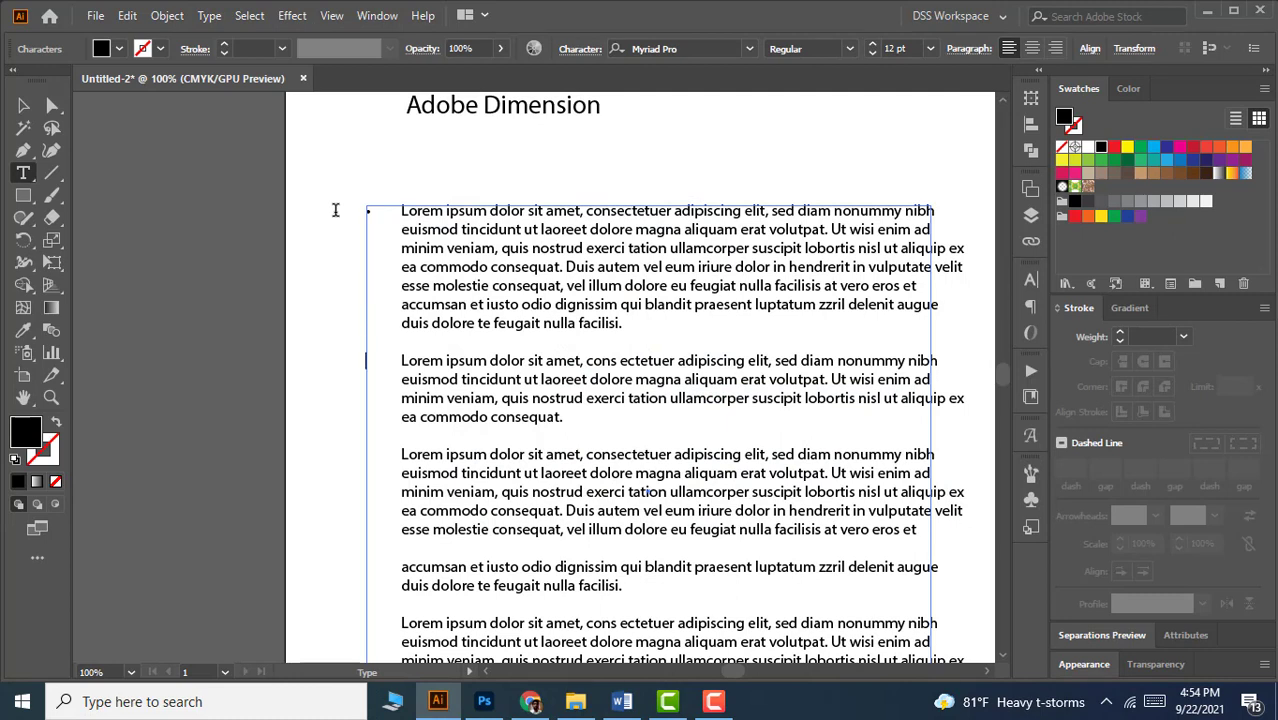
{"action": "key", "text": "ctrl"}
{"action": "key", "text": "ctrl+v"}
{"action": "key", "text": "Down"}
{"action": "key", "text": "Down"}
{"action": "key", "text": "Down"}
{"action": "key", "text": "Down"}
{"action": "key", "text": "Down"}
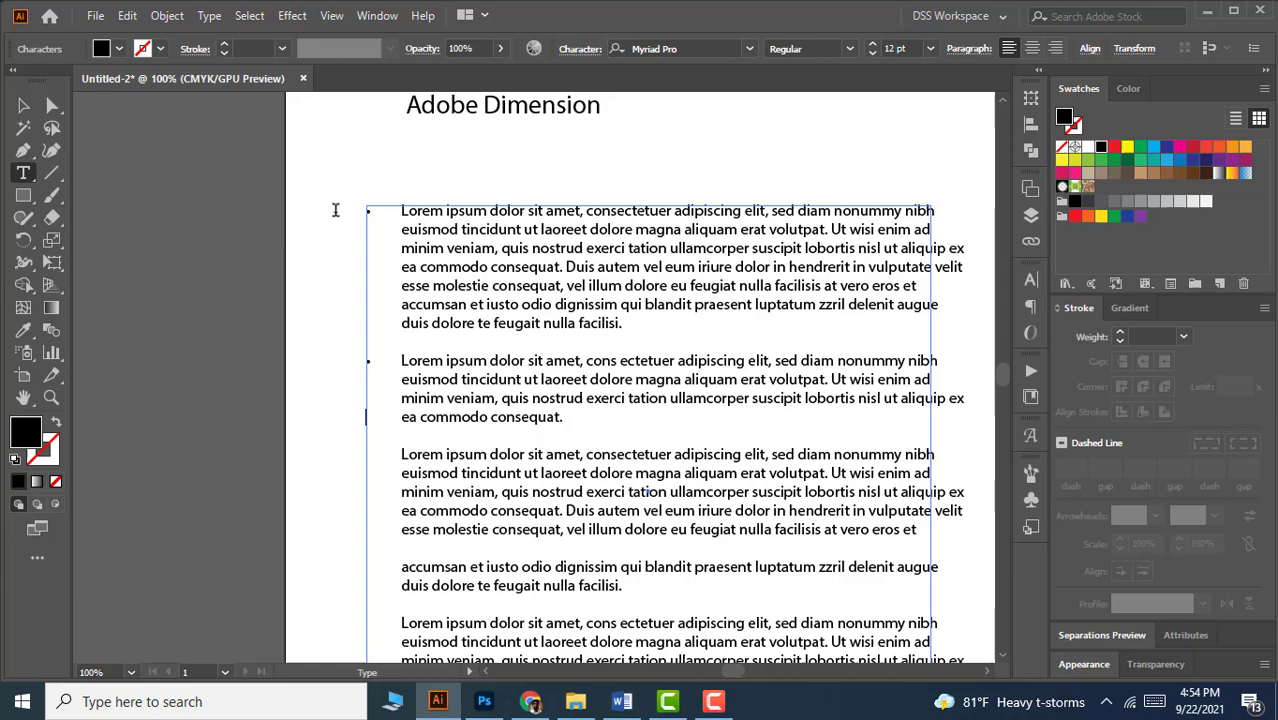
{"action": "key", "text": "ctrl+v"}
{"action": "key", "text": "Down"}
{"action": "scroll", "coordinate": [514, 374], "scroll_direction": "down", "scroll_amount": 4}
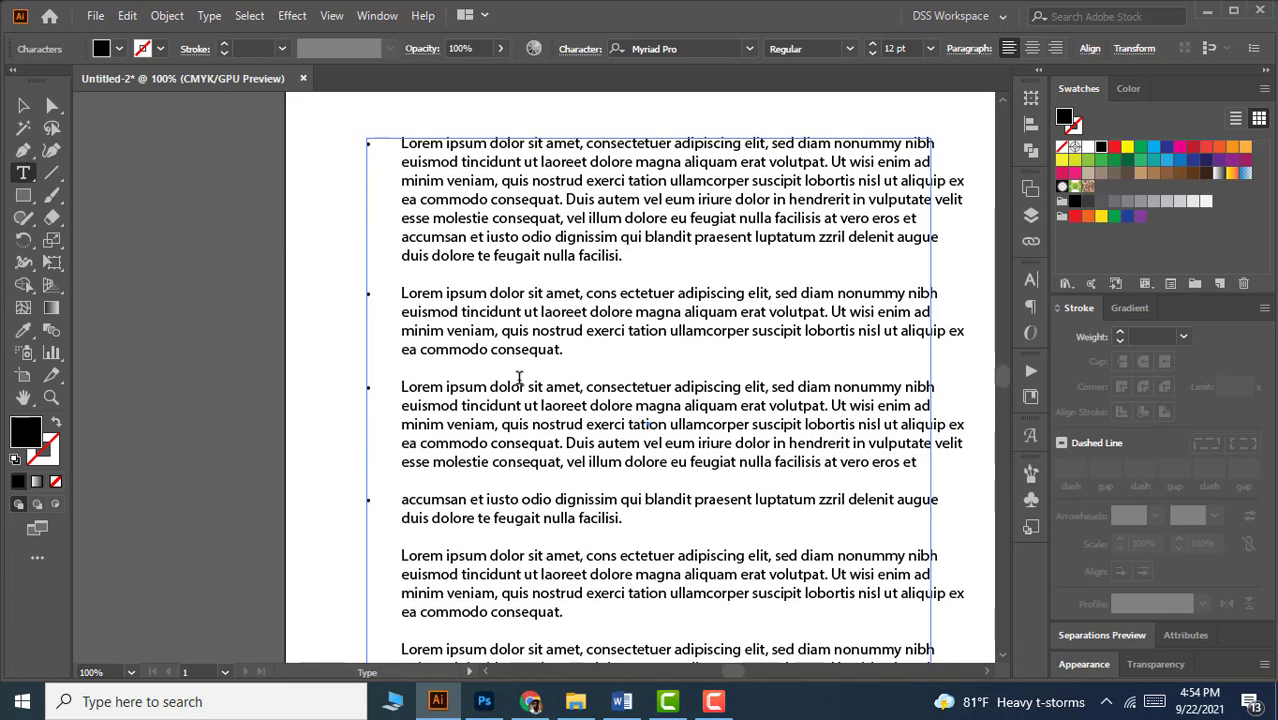
{"action": "scroll", "coordinate": [530, 372], "scroll_direction": "down", "scroll_amount": 1}
{"action": "key", "text": "ctrl+v"}
{"action": "key", "text": "Down"}
{"action": "key", "text": "Down"}
{"action": "key", "text": "Down"}
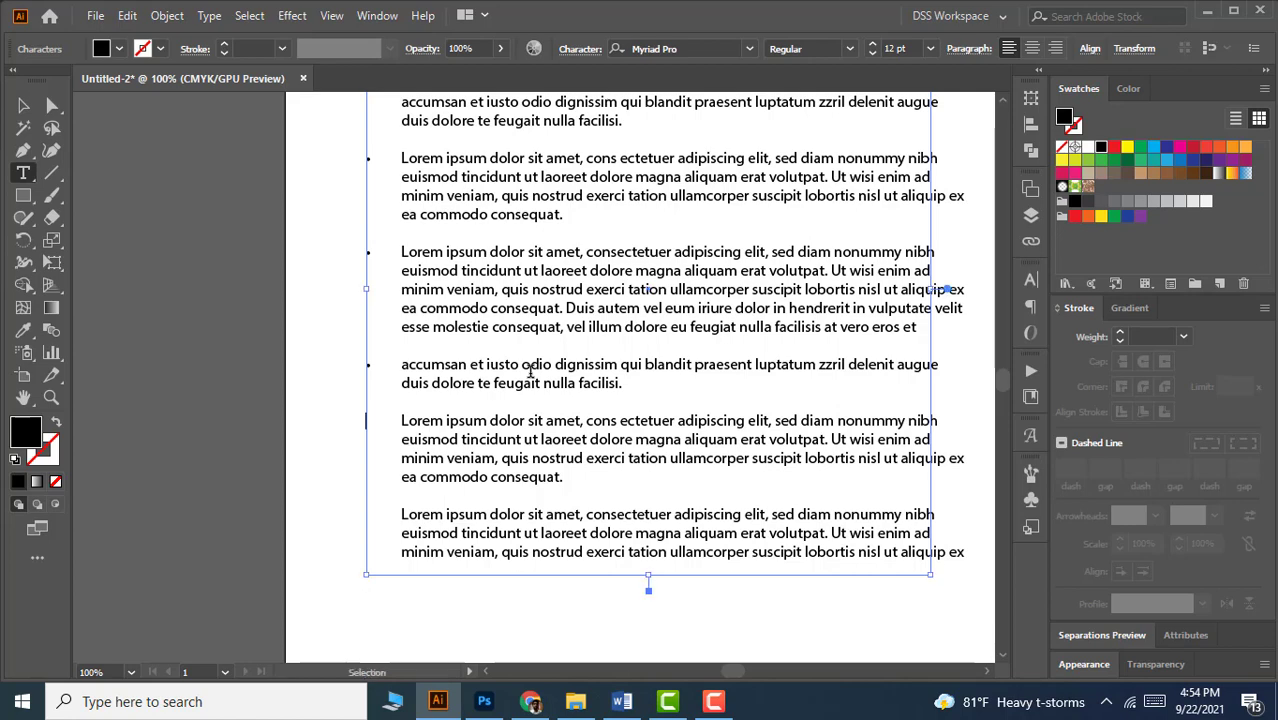
{"action": "key", "text": "ctrl+v"}
{"action": "key", "text": "Down"}
{"action": "key", "text": "Down"}
{"action": "key", "text": "Down"}
{"action": "key", "text": "Down"}
{"action": "key", "text": "ctrl+v"}
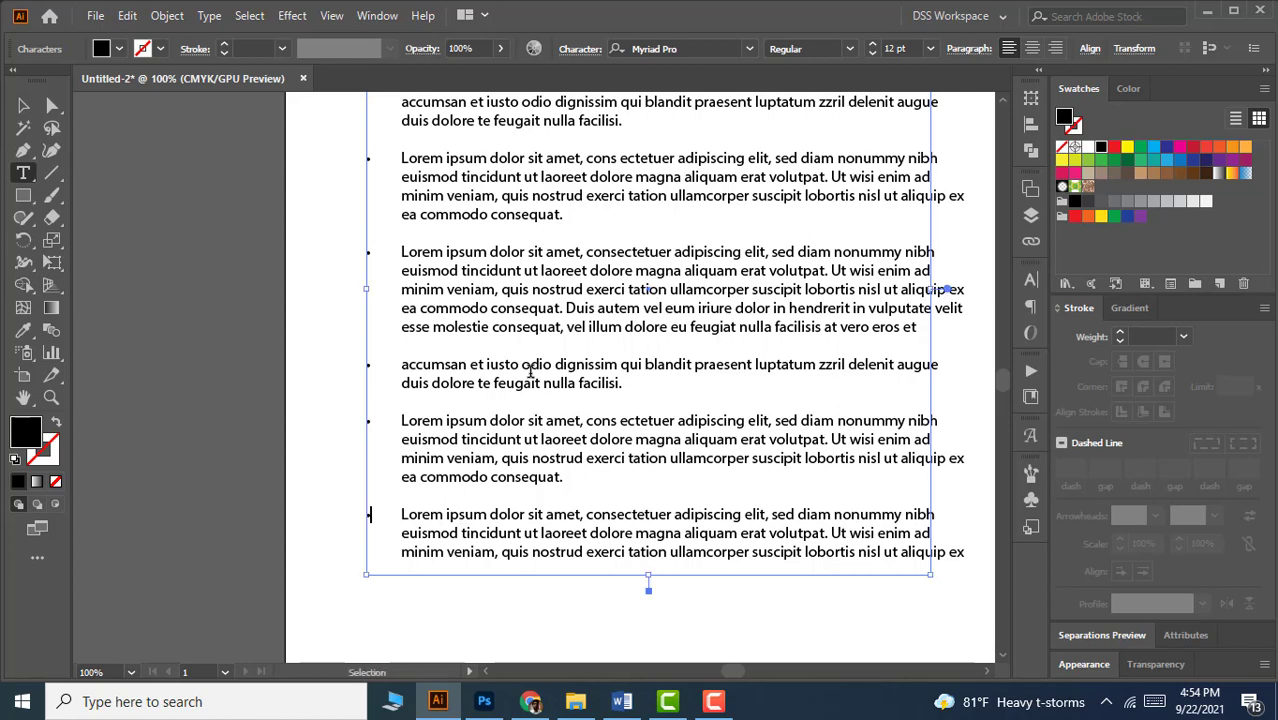
{"action": "key", "text": "ctrl+minus"}
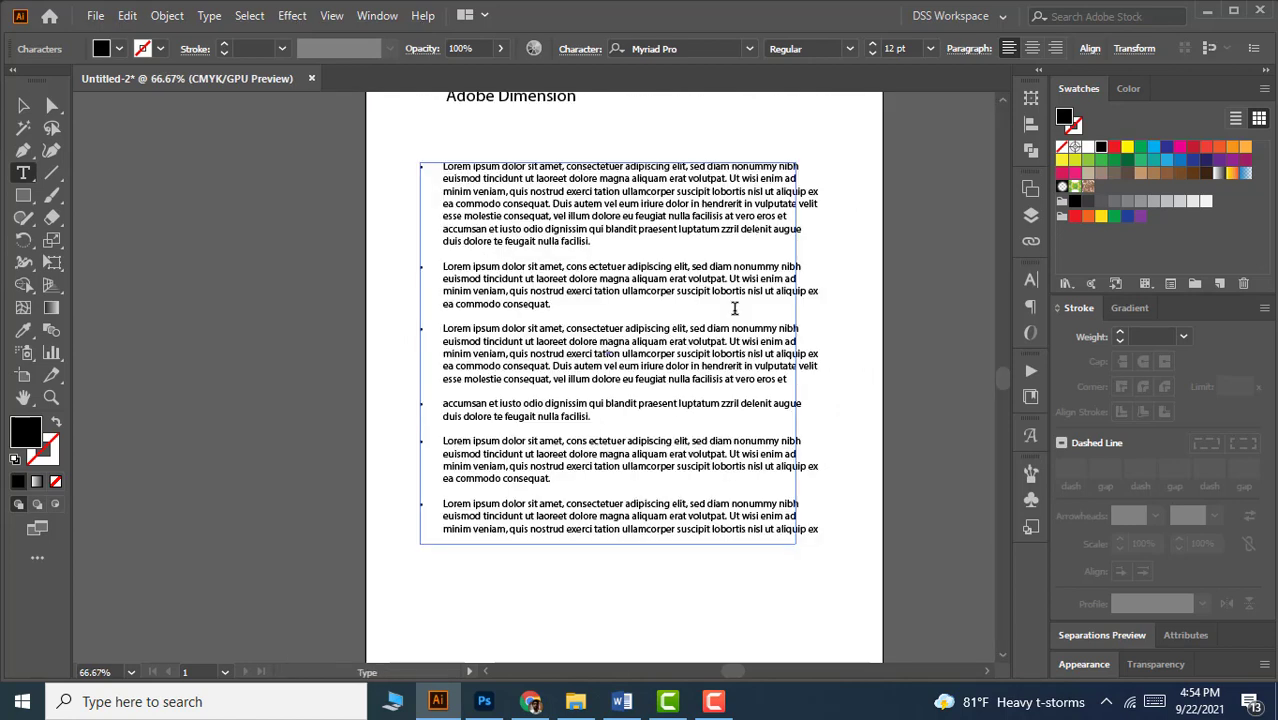
Step: Narrow the duplicate frame to the bullet column and nudge it two steps right
{"action": "left_click", "coordinate": [22, 106]}
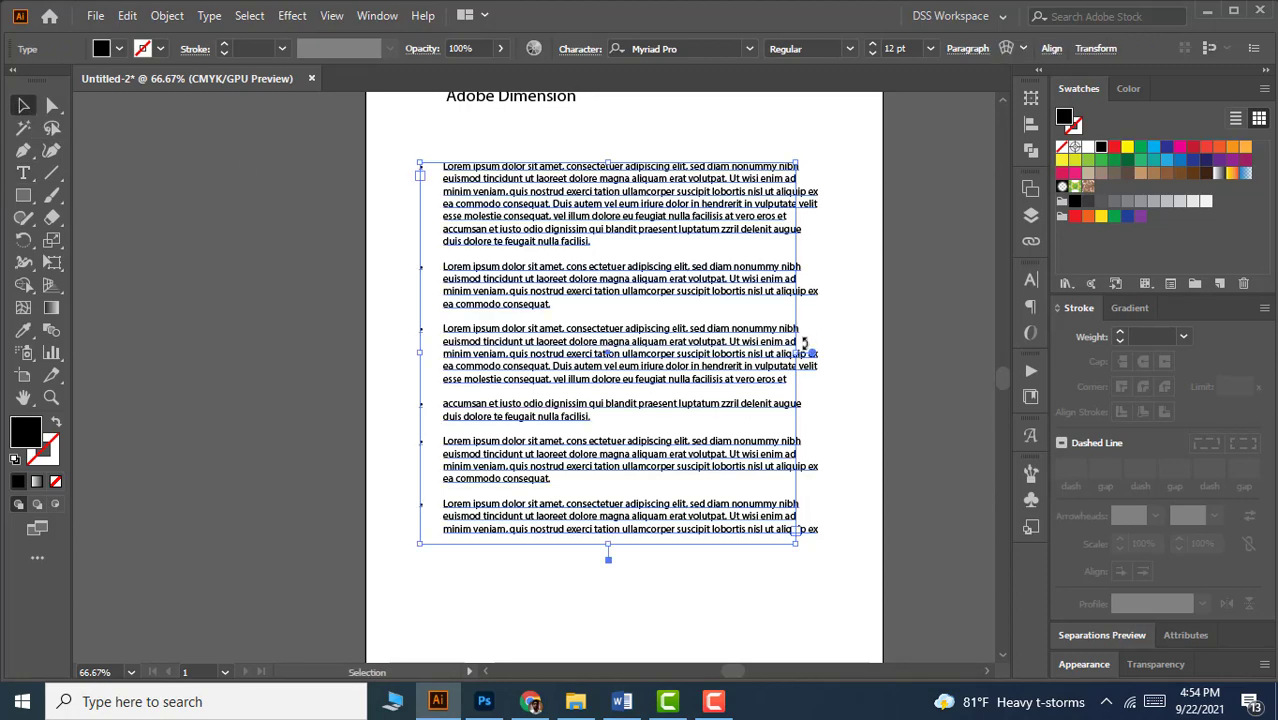
{"action": "left_click_drag", "start_coordinate": [797, 352], "coordinate": [436, 364]}
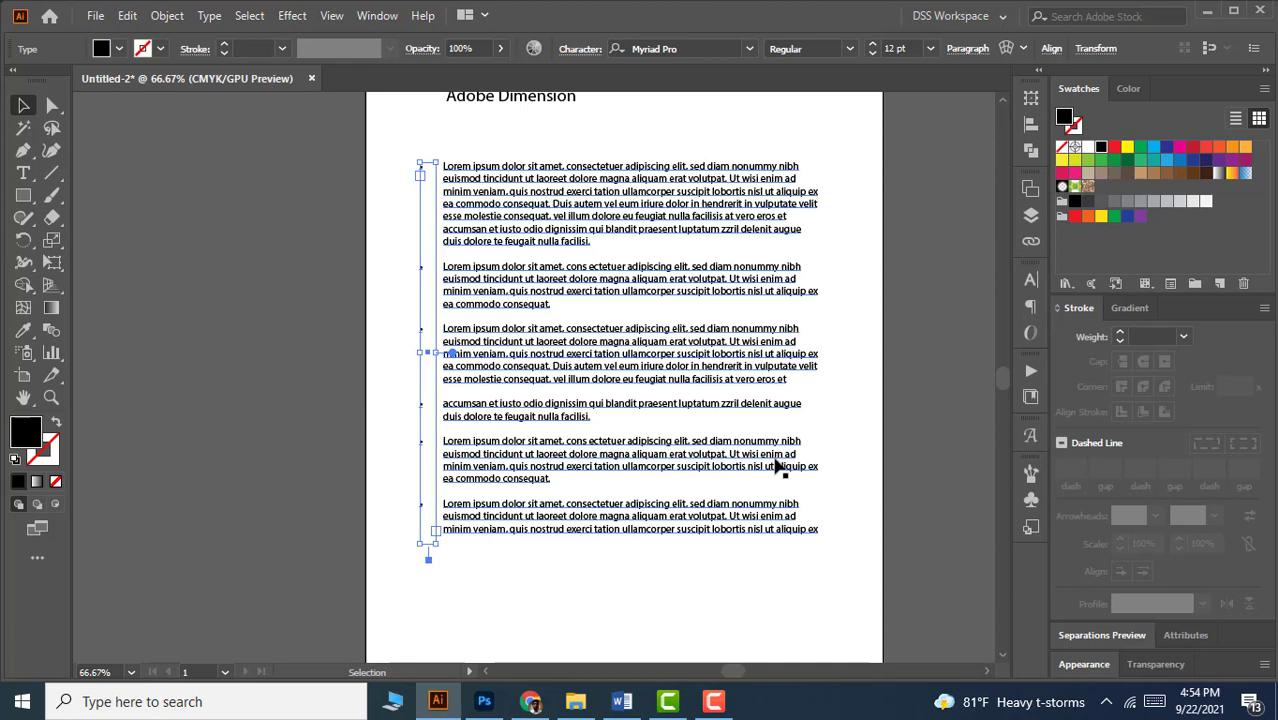
{"action": "key", "text": "Right"}
{"action": "key", "text": "Right"}
{"action": "key", "text": "Right"}
{"action": "key", "text": "Right"}
{"action": "key", "text": "Right"}
{"action": "key", "text": "Right"}
{"action": "key", "text": "Right"}
{"action": "key", "text": "Right"}
{"action": "key", "text": "Right"}
{"action": "key", "text": "Right"}
{"action": "key", "text": "Right"}
{"action": "key", "text": "Right"}
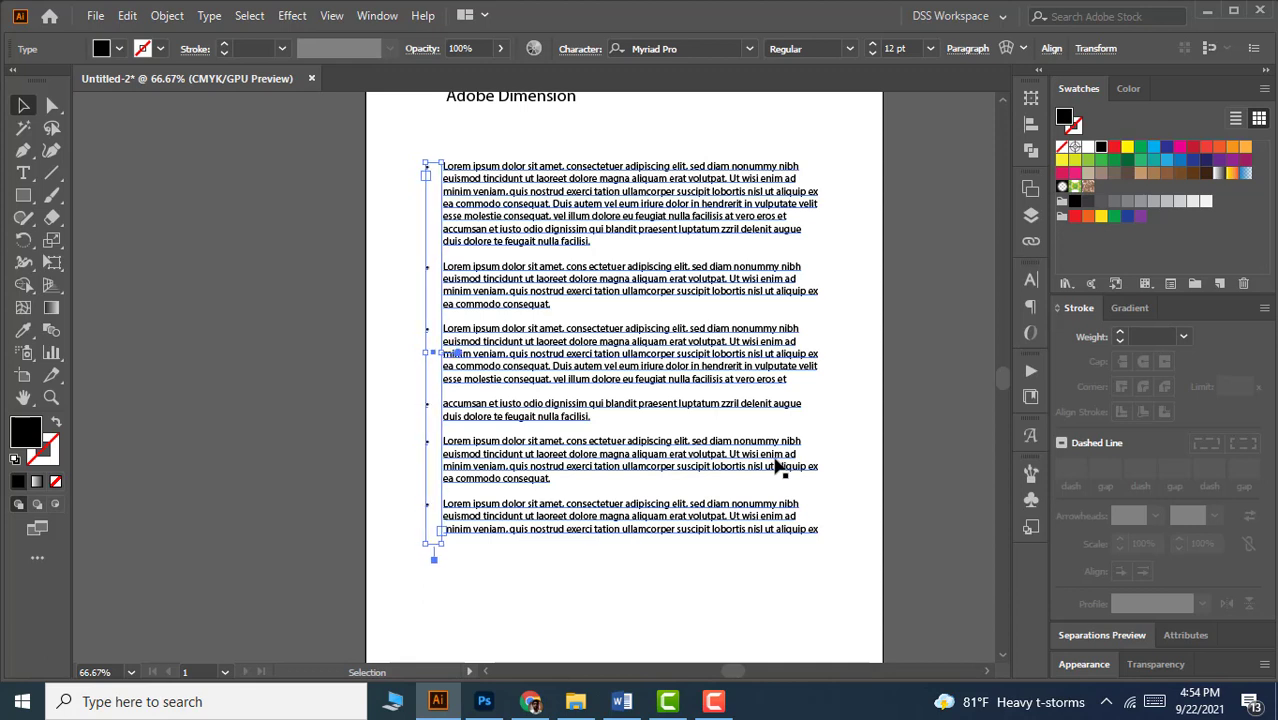
{"action": "key", "text": "Right"}
{"action": "key", "text": "Right"}
{"action": "key", "text": "Right"}
{"action": "key", "text": "Right"}
{"action": "key", "text": "Right"}
{"action": "key", "text": "Right"}
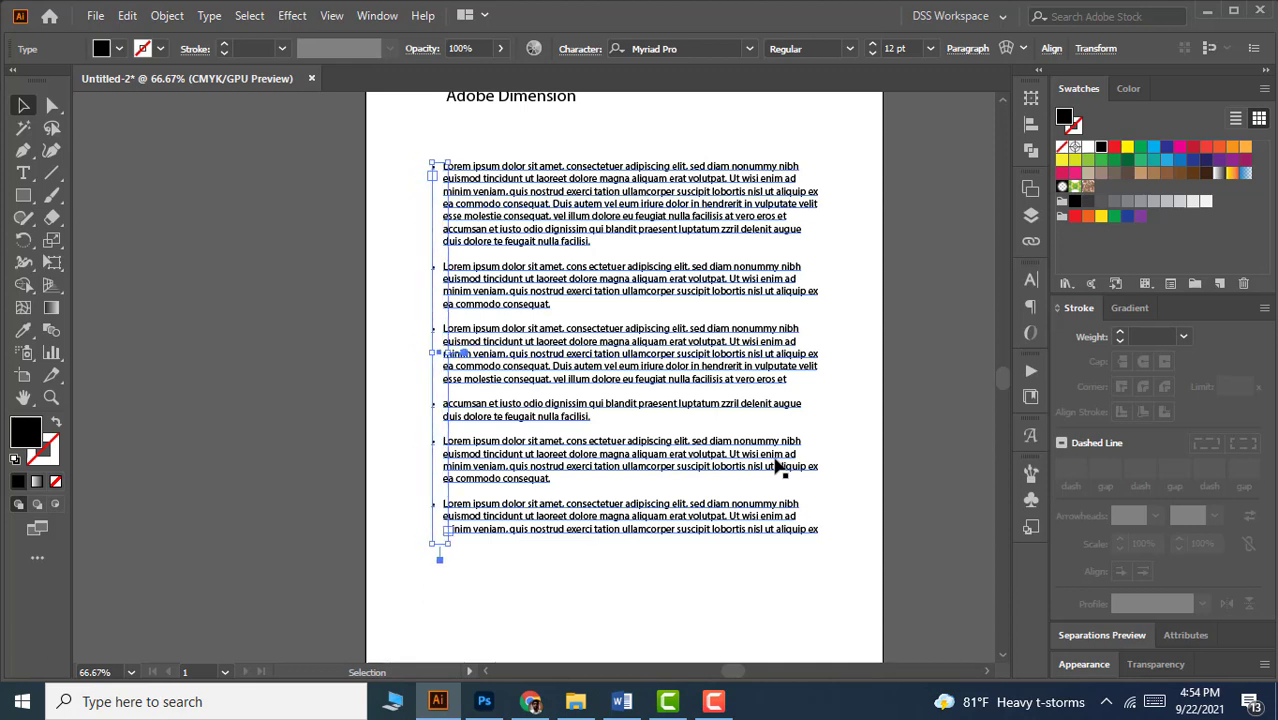
{"action": "left_click", "coordinate": [640, 587]}
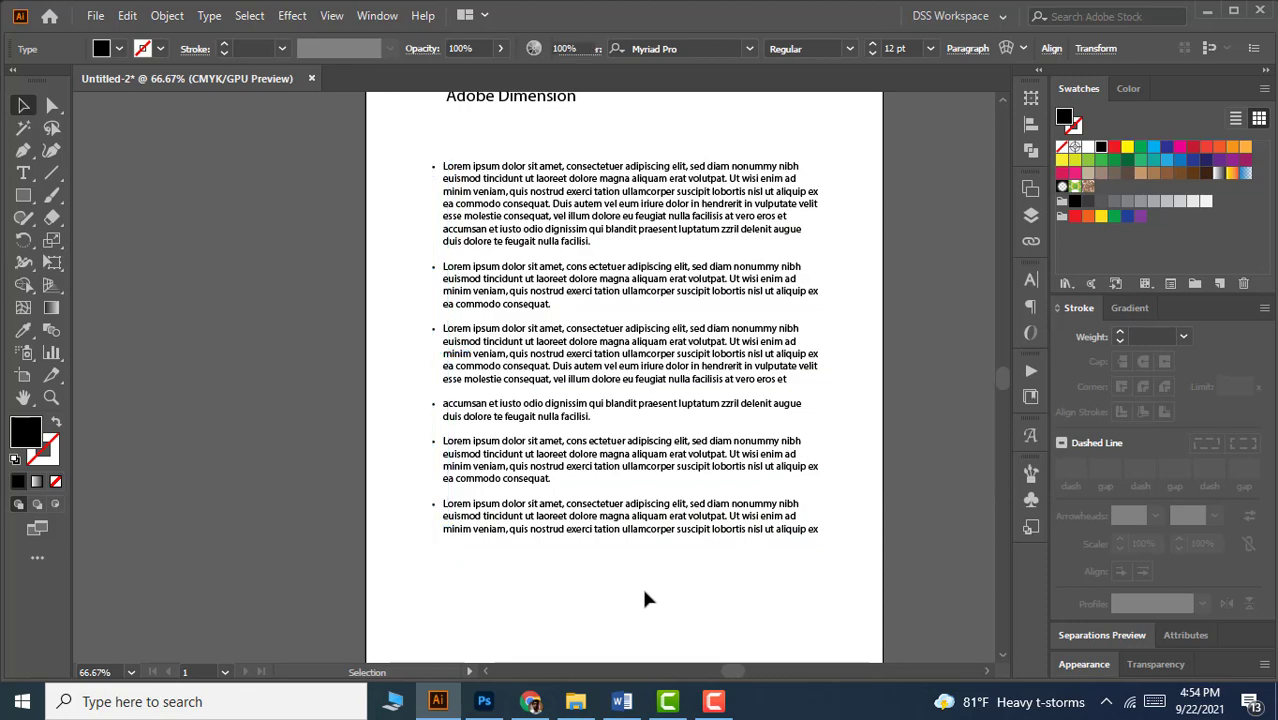
{"action": "left_click_drag", "start_coordinate": [857, 447], "coordinate": [853, 462]}
Step: Open the Glyphs panel from the Type menu and close it again
{"action": "left_click", "coordinate": [209, 15]}
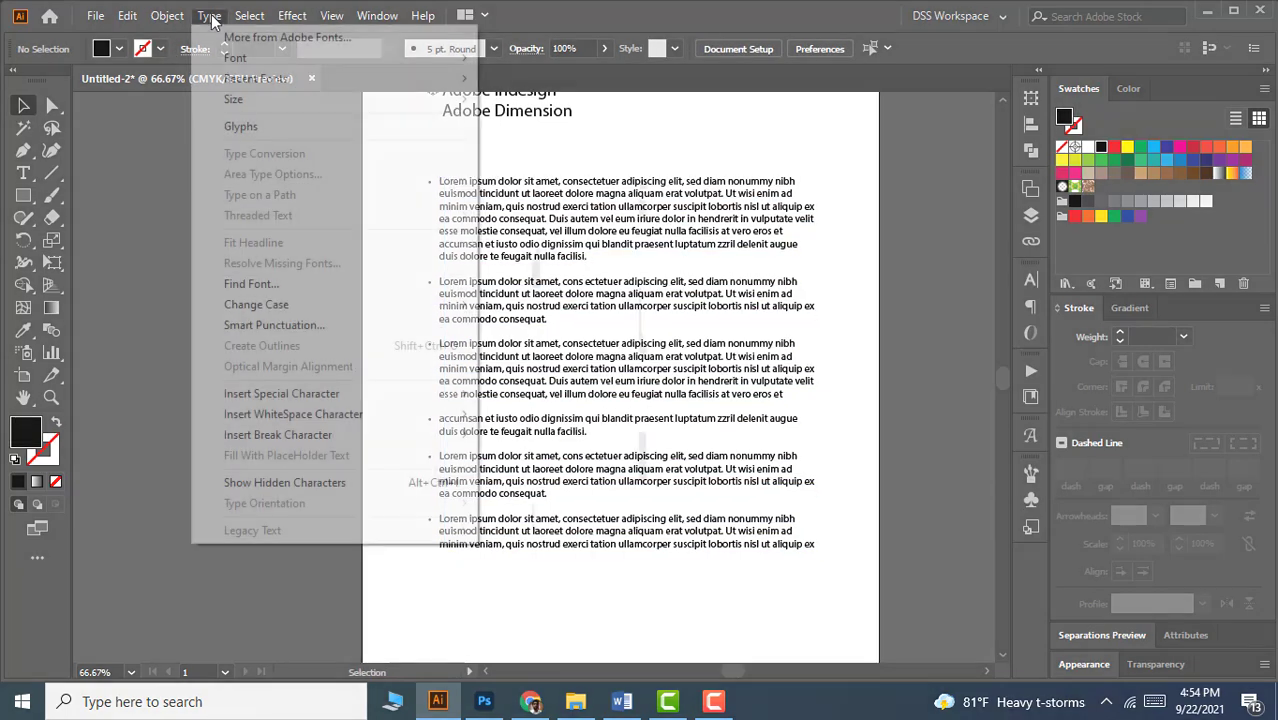
{"action": "left_click", "coordinate": [240, 126]}
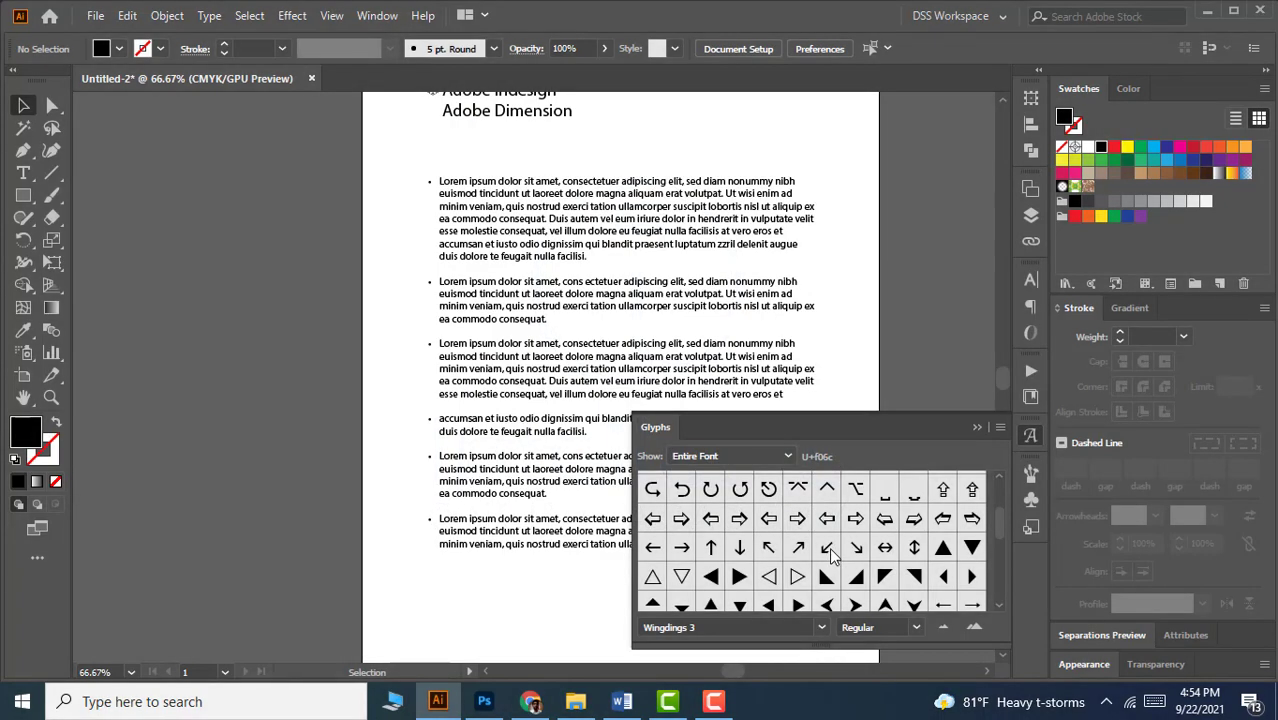
{"action": "left_click", "coordinate": [977, 428]}
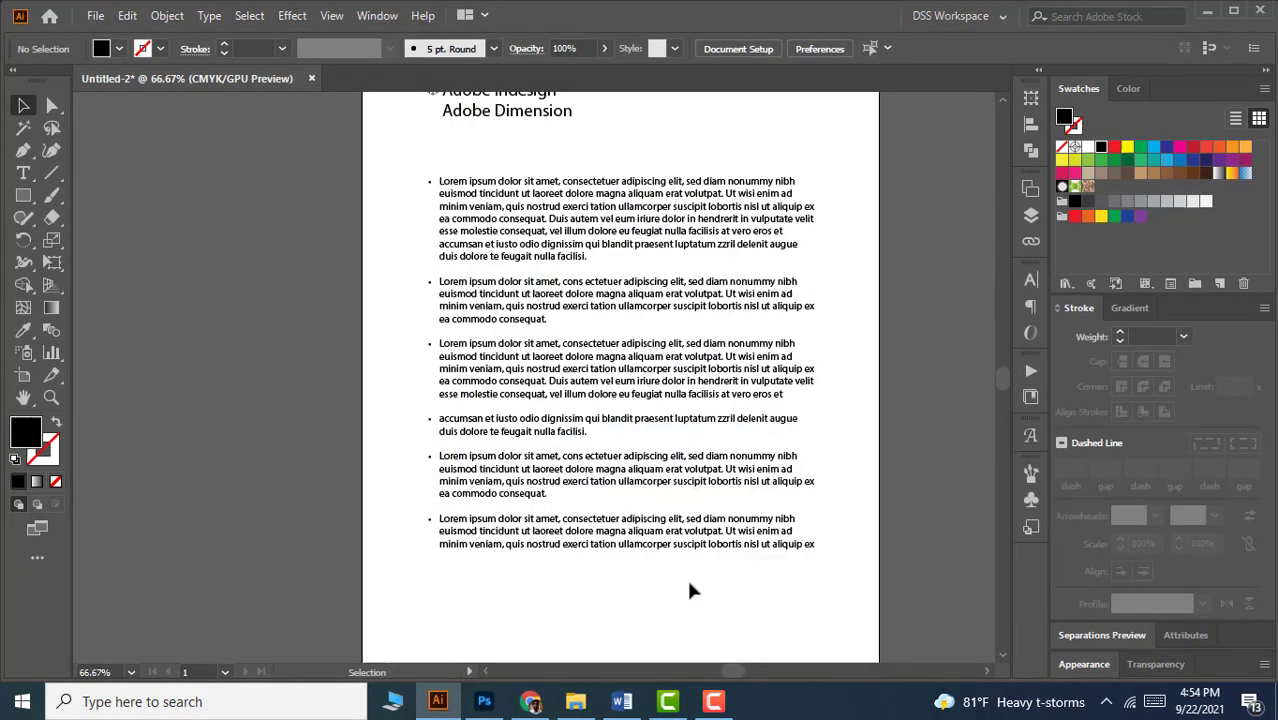
Step: Fit the whole page in view and place a text cursor right after Adobe on line four
{"action": "key", "text": "ctrl+0"}
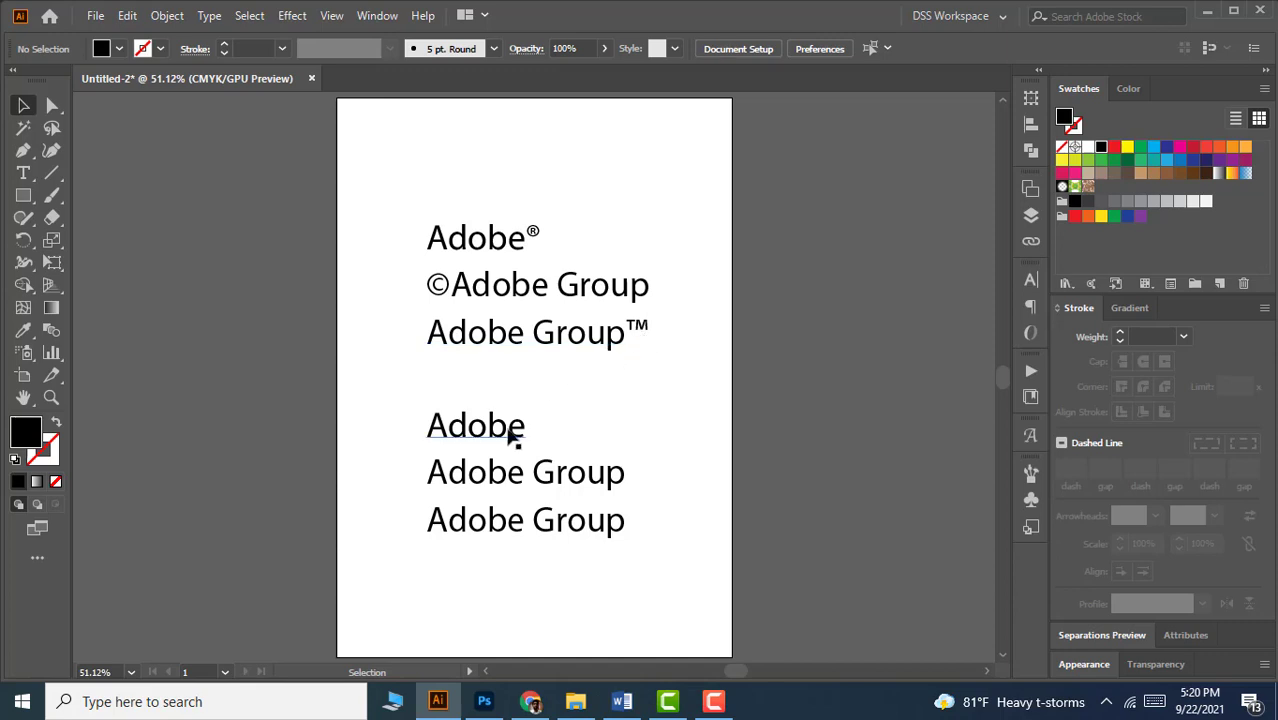
{"action": "key", "text": "t"}
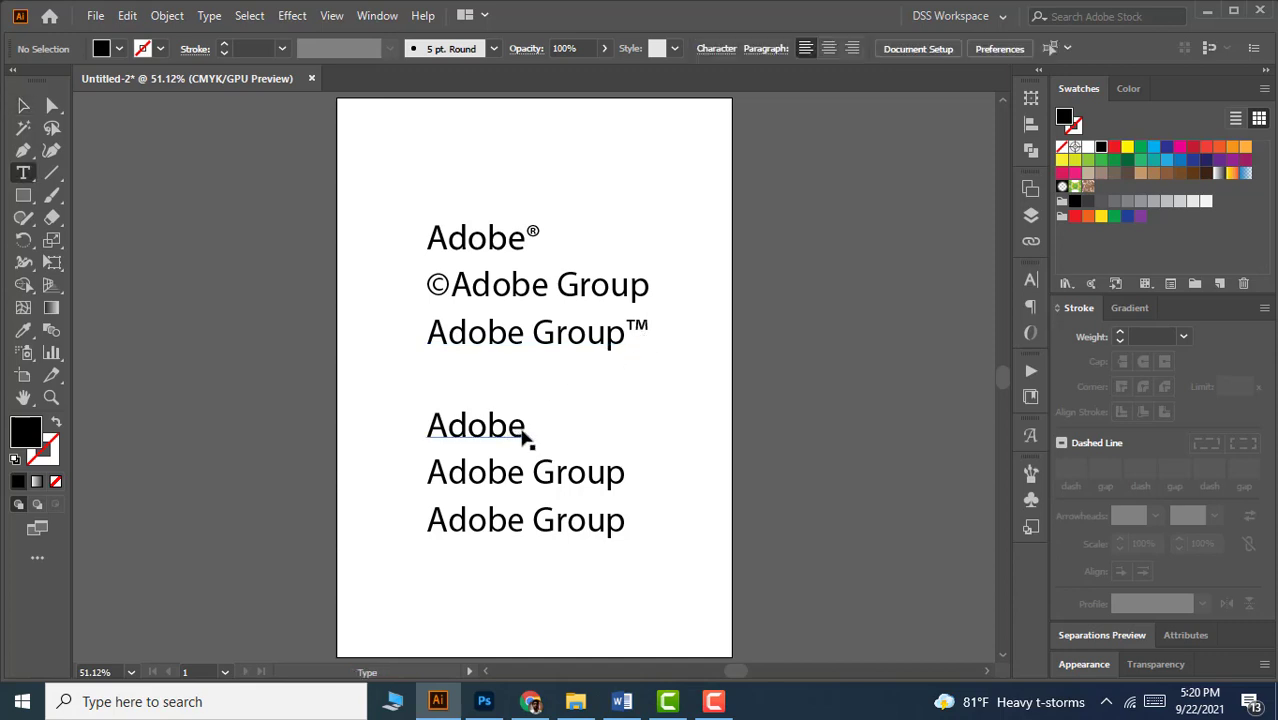
{"action": "left_click", "coordinate": [528, 436]}
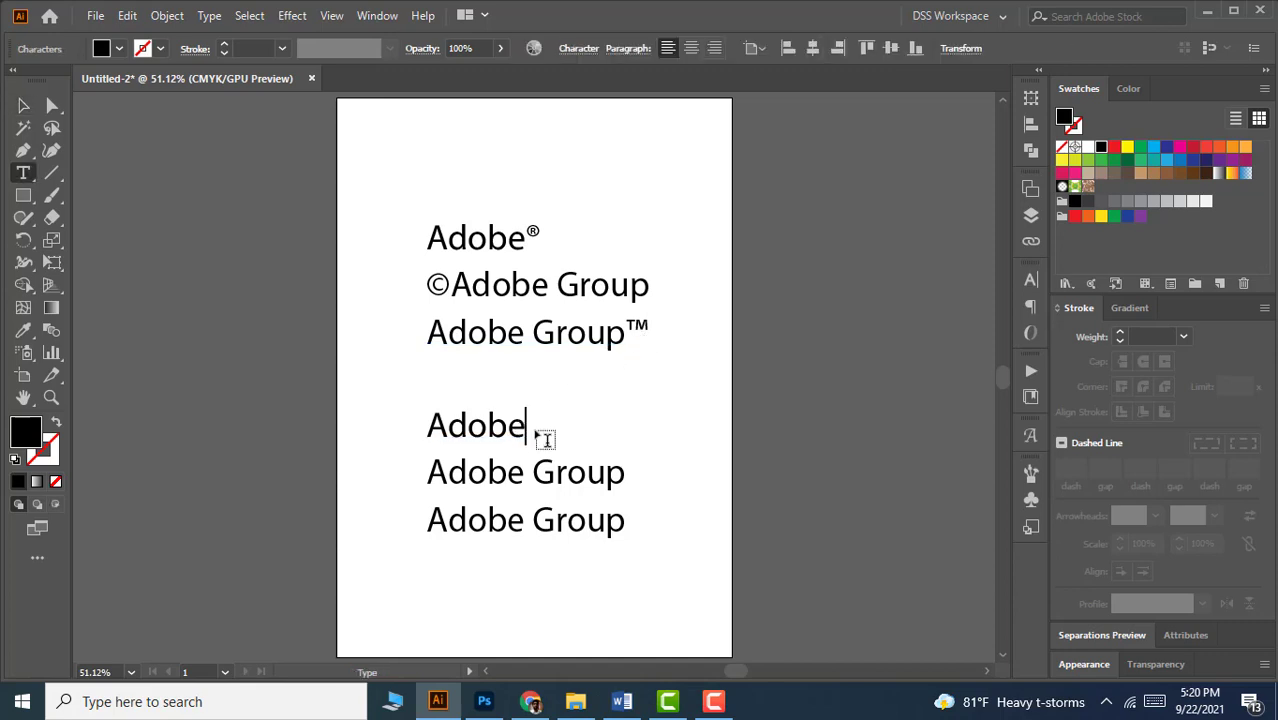
Step: Insert ® after the fourth-line Adobe and © before the fifth-line Adobe Group
{"action": "left_click", "coordinate": [209, 16]}
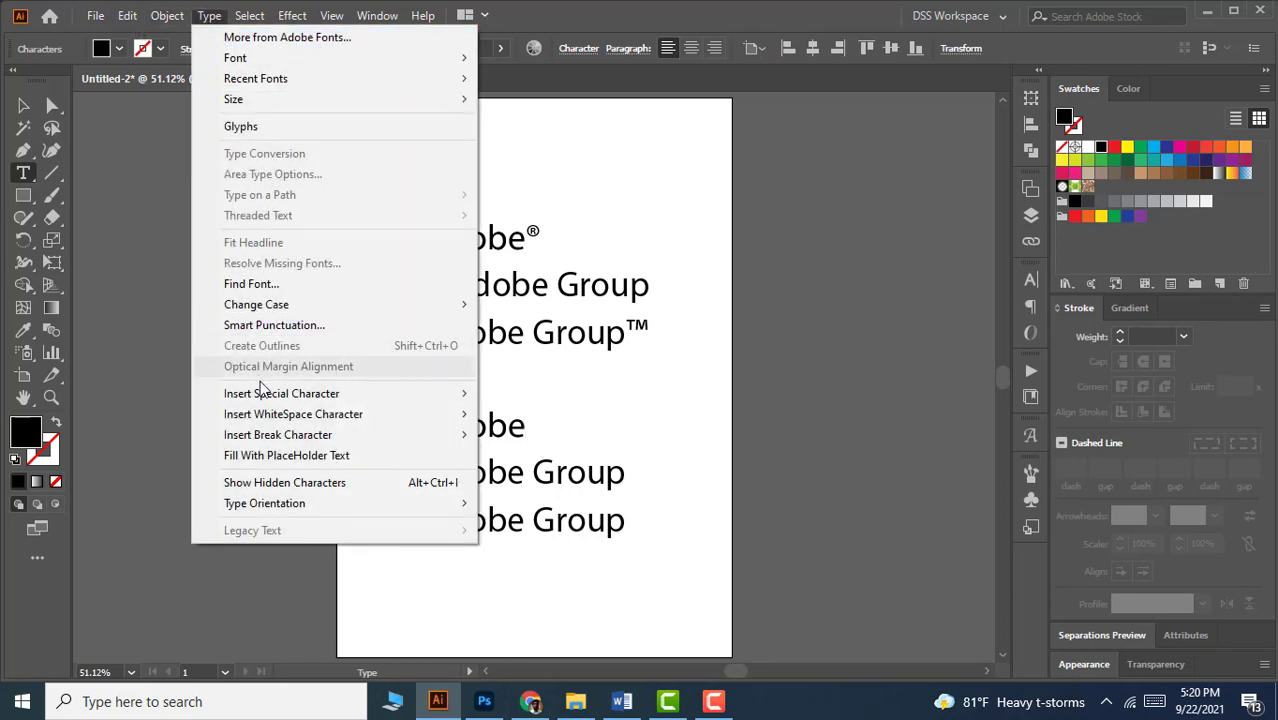
{"action": "mouse_move", "coordinate": [418, 393]}
{"action": "mouse_move", "coordinate": [565, 401]}
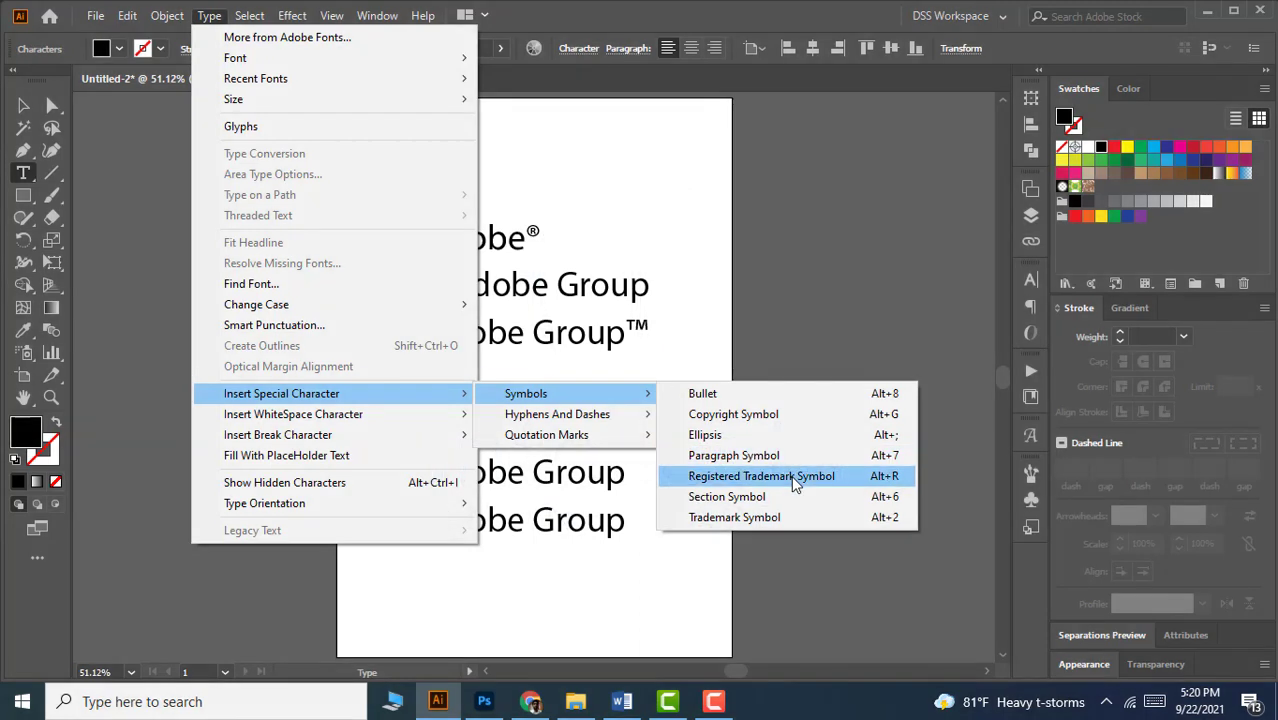
{"action": "left_click", "coordinate": [794, 481]}
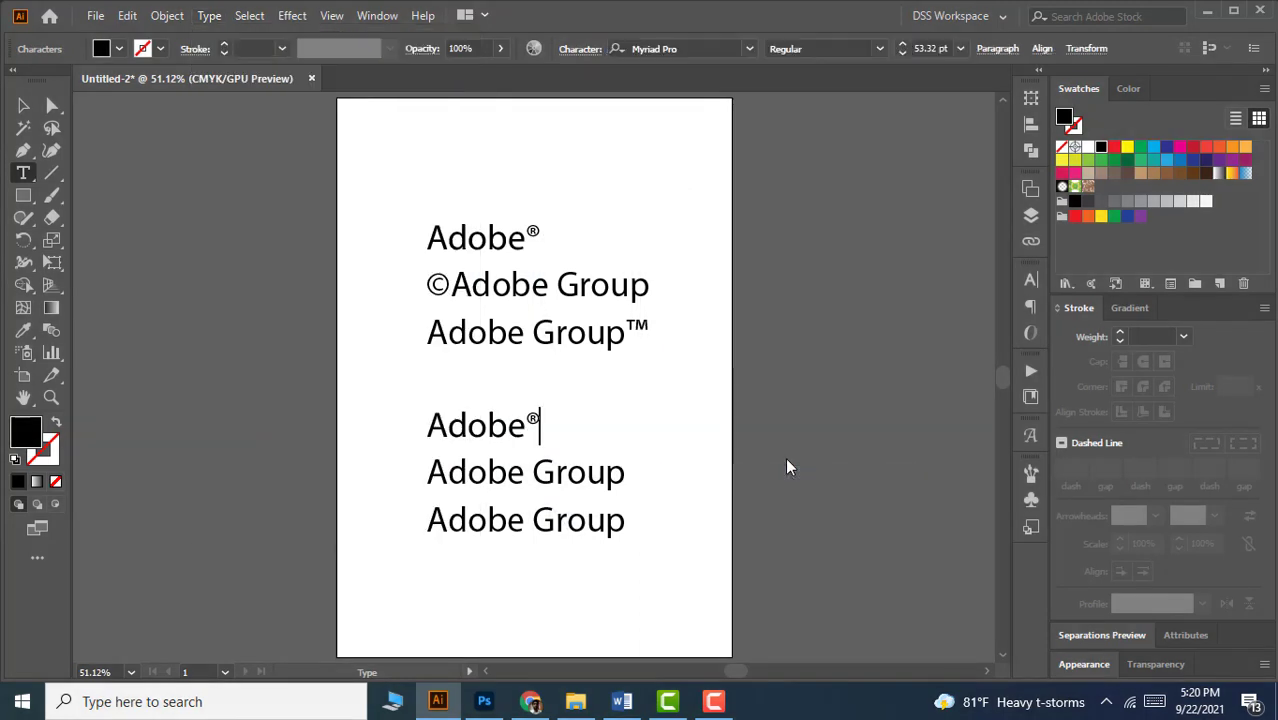
{"action": "left_click", "coordinate": [432, 472]}
{"action": "type", "text": "©"}
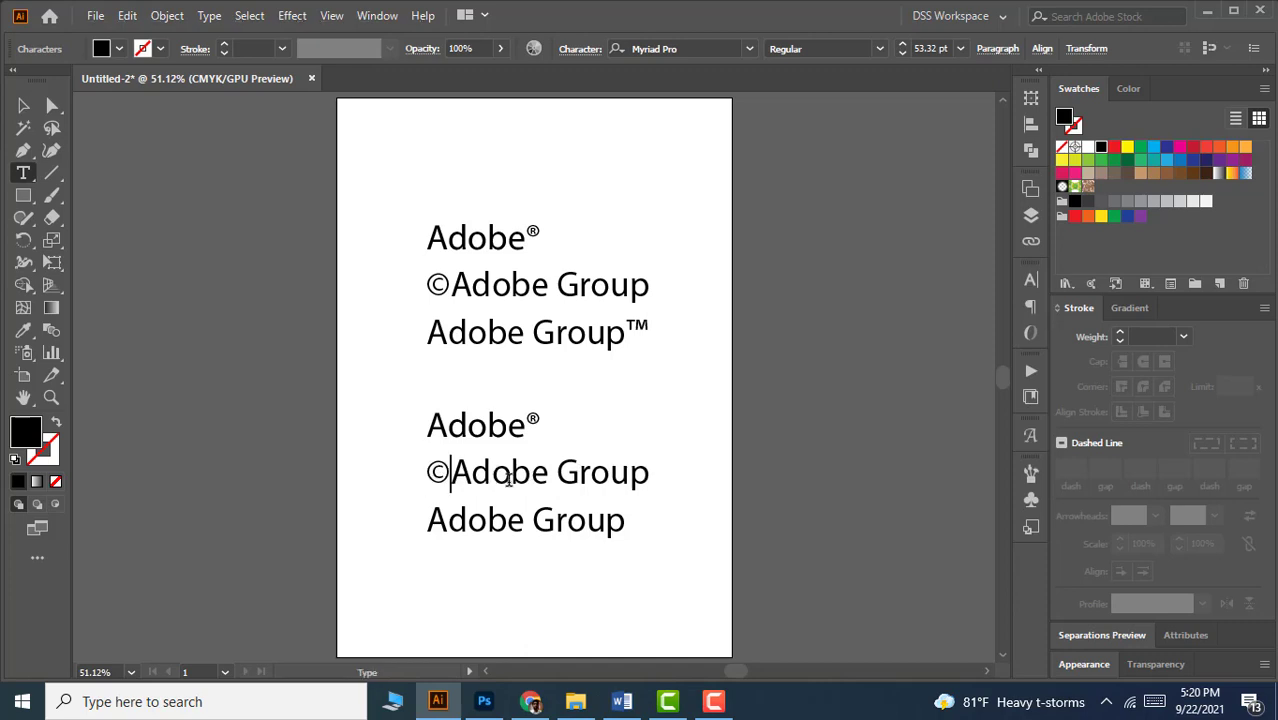
Step: Append the ™ symbol to the last Adobe Group line, then return to the Selection tool
{"action": "left_click", "coordinate": [622, 521]}
{"action": "left_click", "coordinate": [208, 20]}
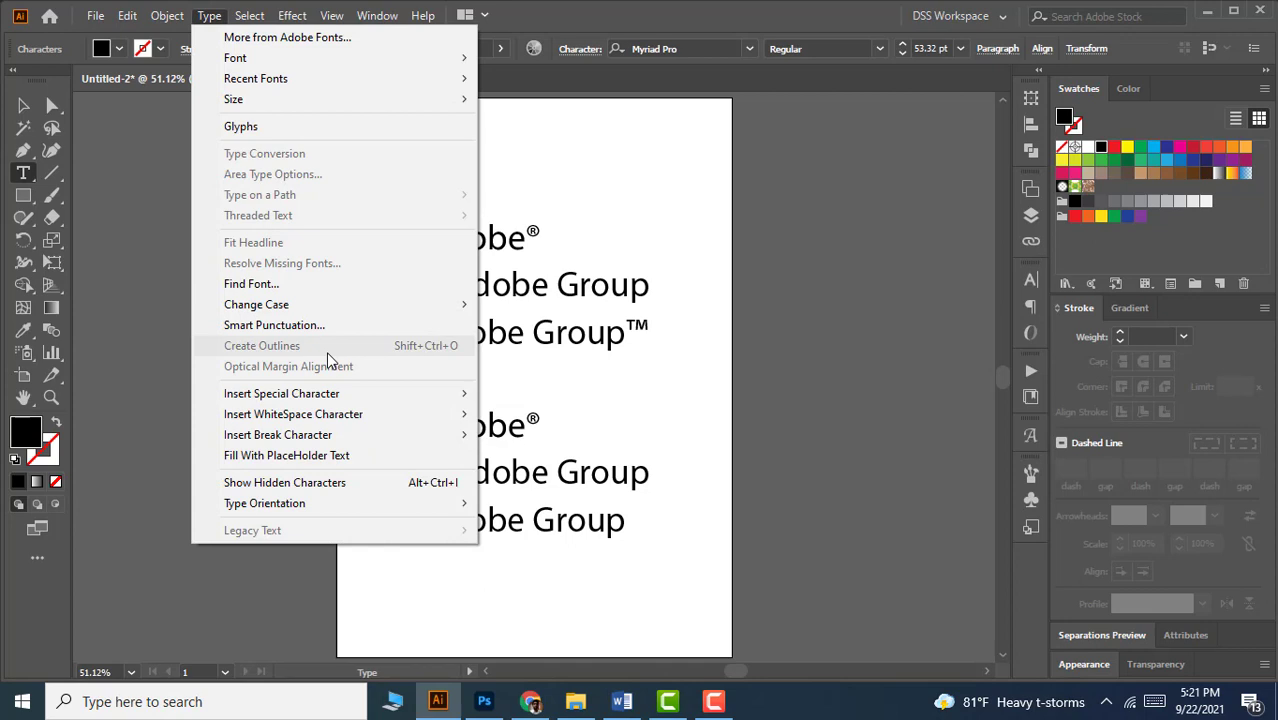
{"action": "mouse_move", "coordinate": [336, 394]}
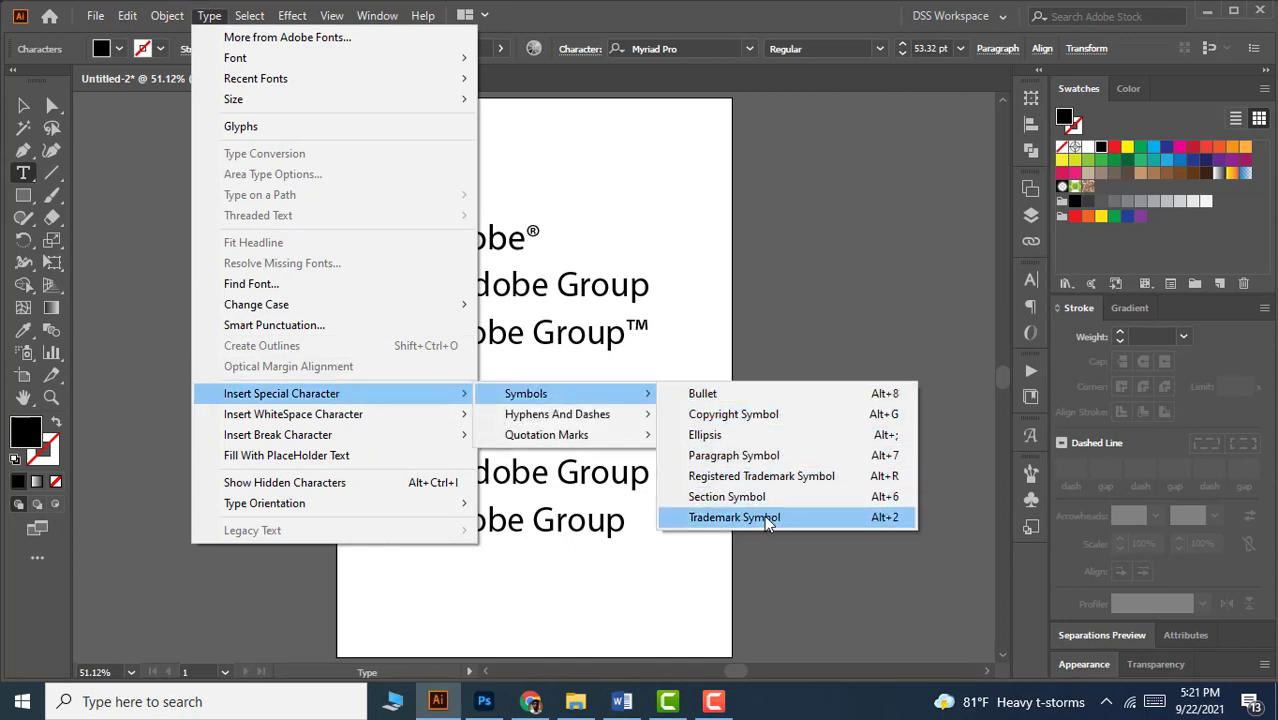
{"action": "left_click", "coordinate": [764, 516]}
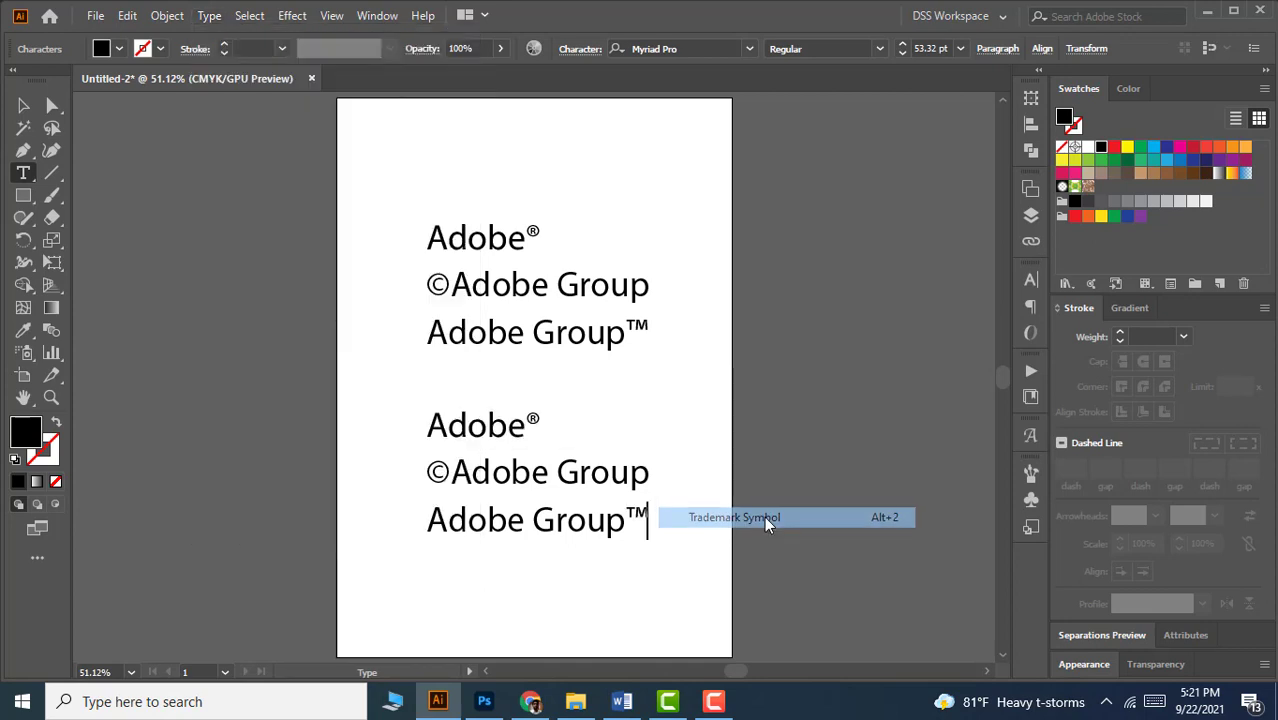
{"action": "left_click", "coordinate": [23, 105]}
{"action": "left_click", "coordinate": [719, 474]}
{"action": "scroll", "coordinate": [705, 448], "scroll_direction": "down", "scroll_amount": 1}
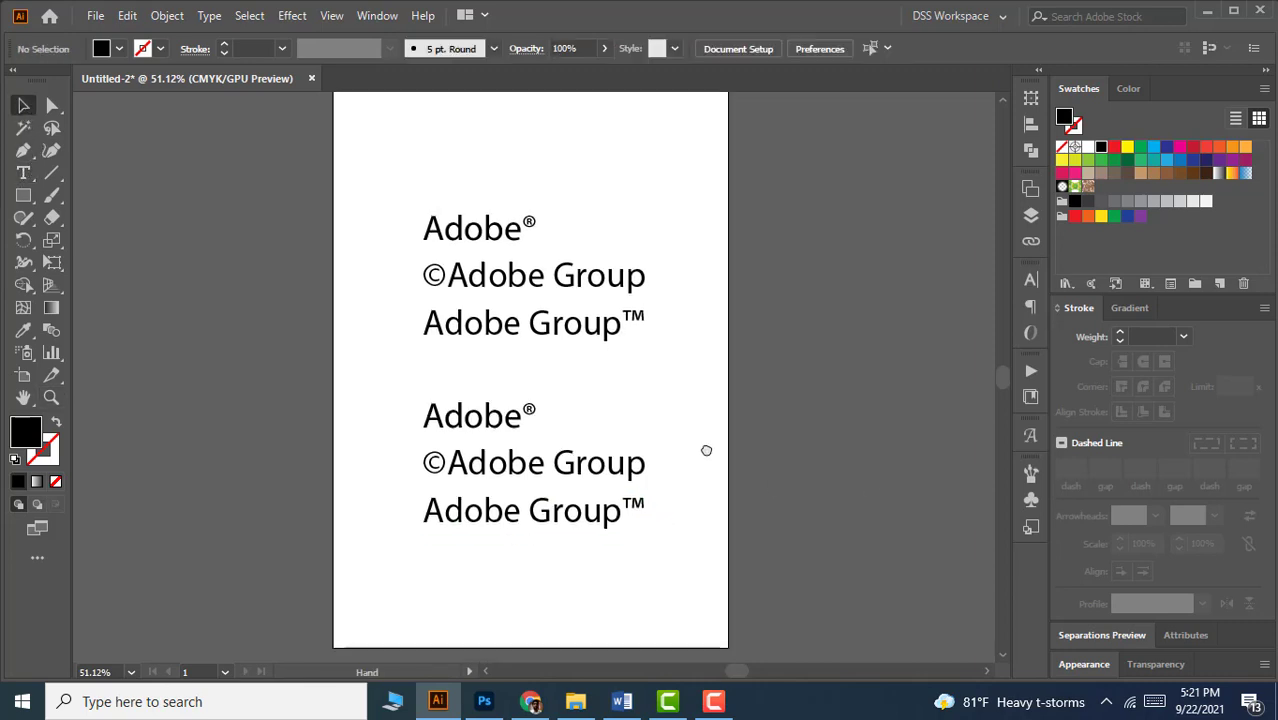